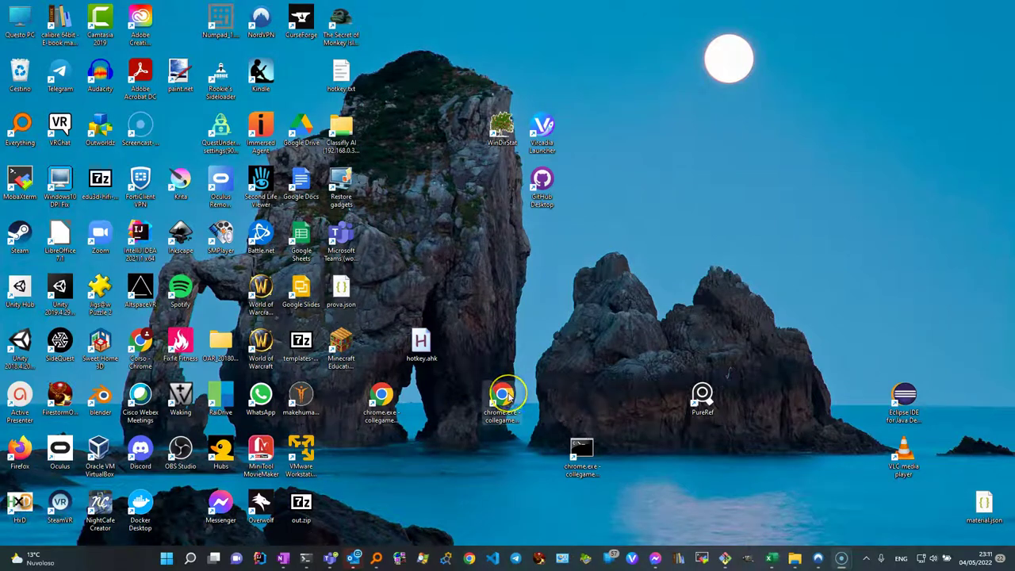
# Launch Chrome and search Google for 'github mapsmodelimporter'.
pyautogui.click(508, 399)
pyautogui.doubleClick(509, 399)
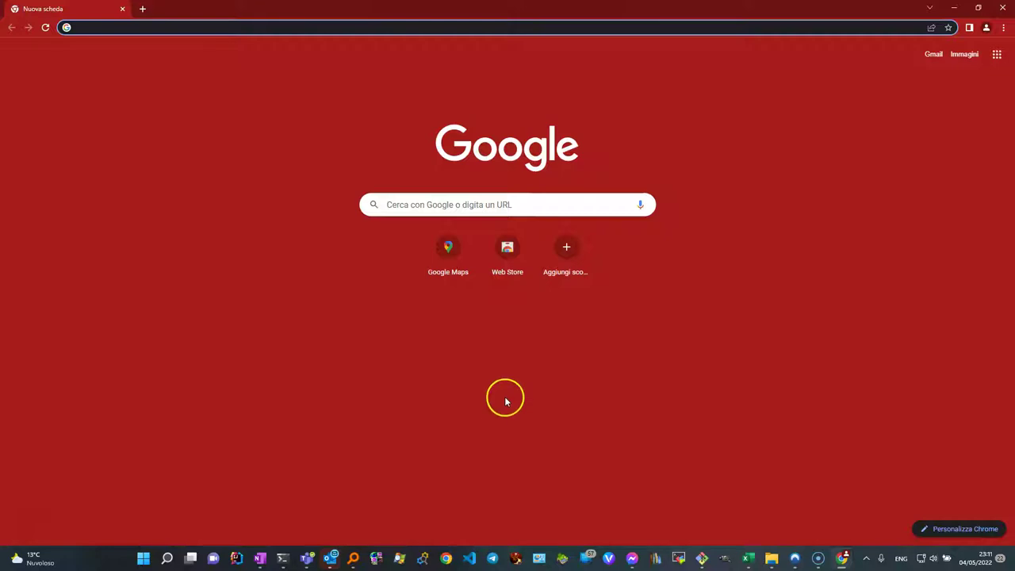
pyautogui.click(115, 26)
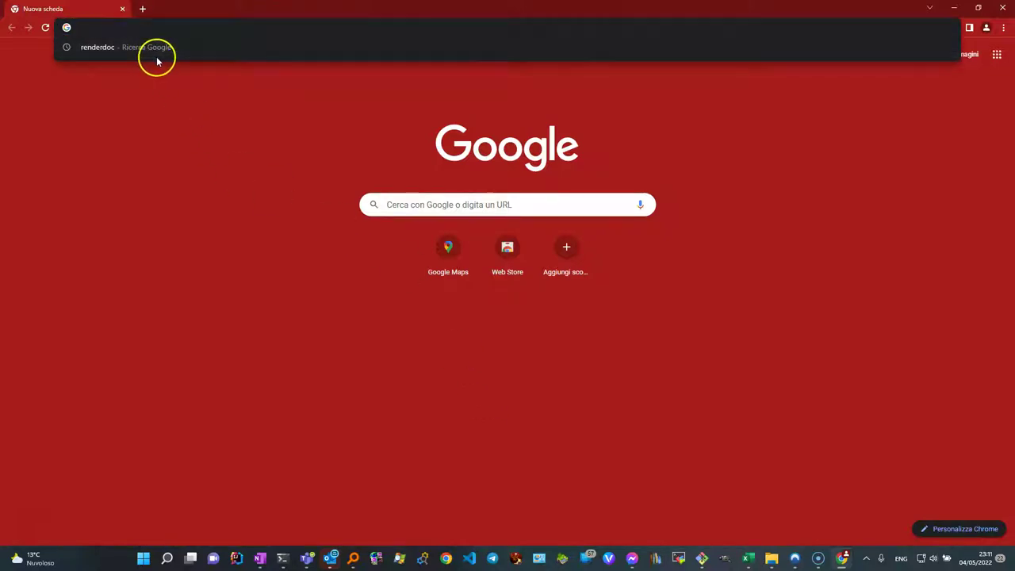
pyautogui.write('github')
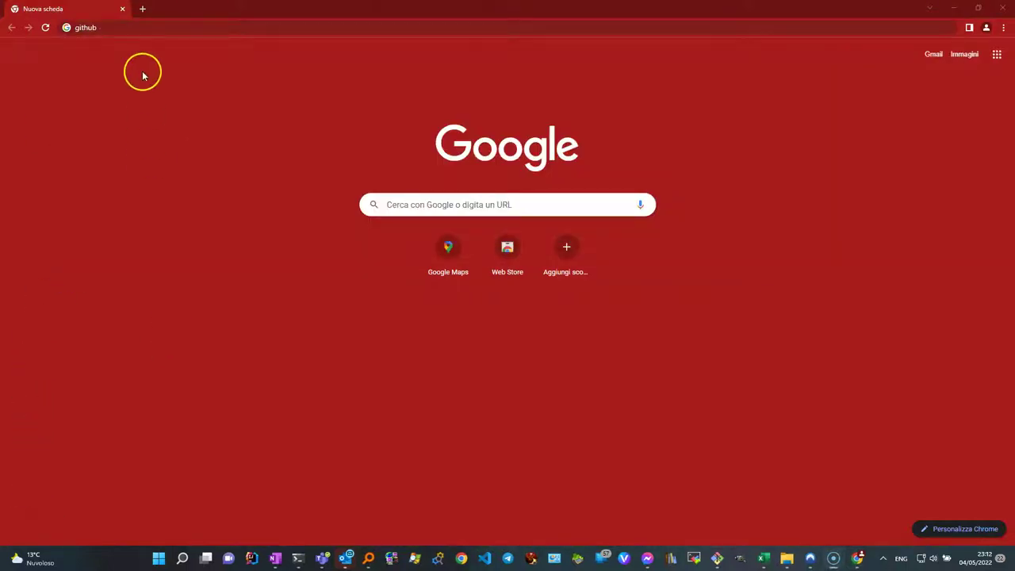
pyautogui.click(119, 28)
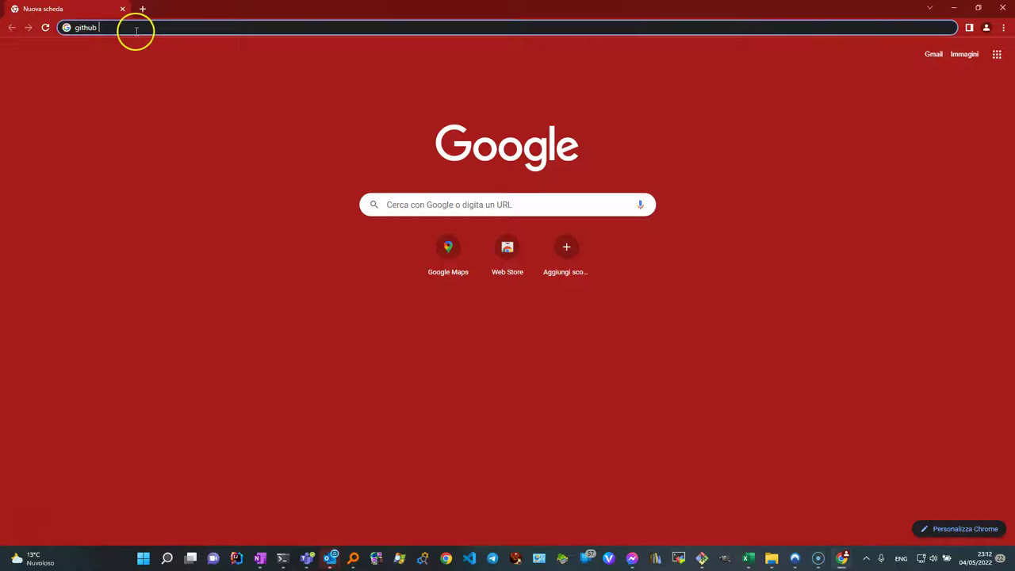
pyautogui.write('mpa')
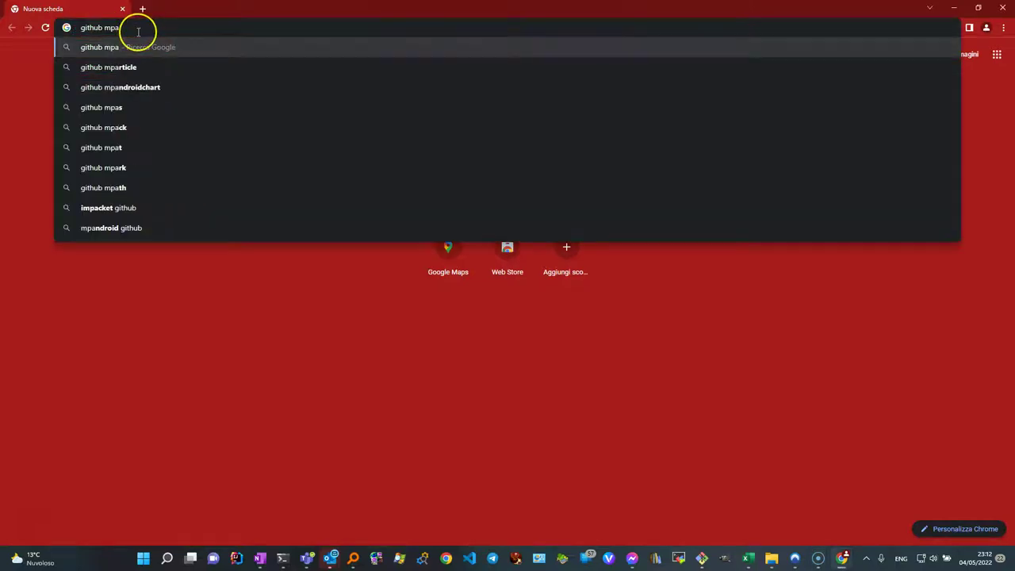
pyautogui.press('BackSpace')
pyautogui.write('apsmodelimport')
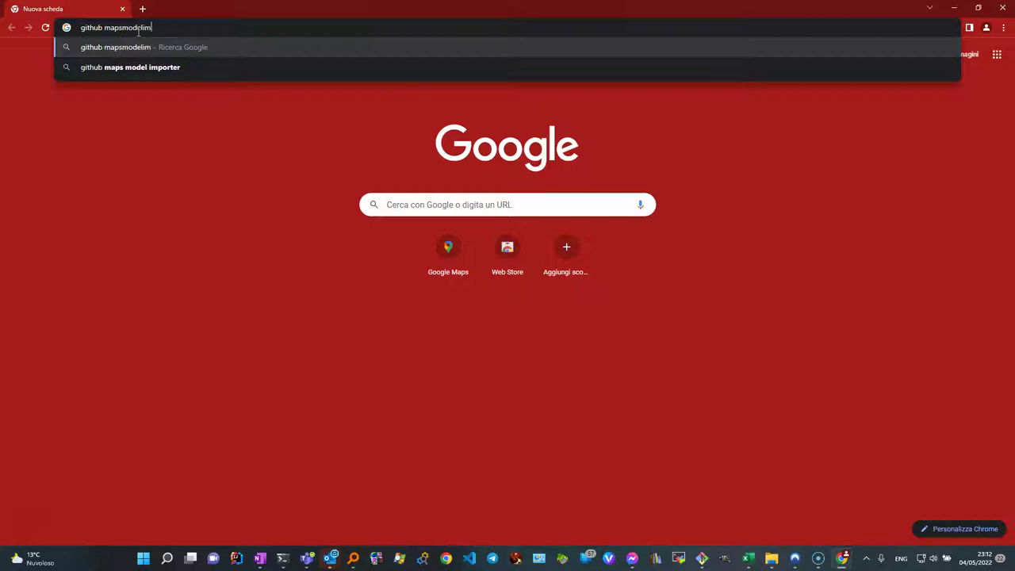
pyautogui.write('er')
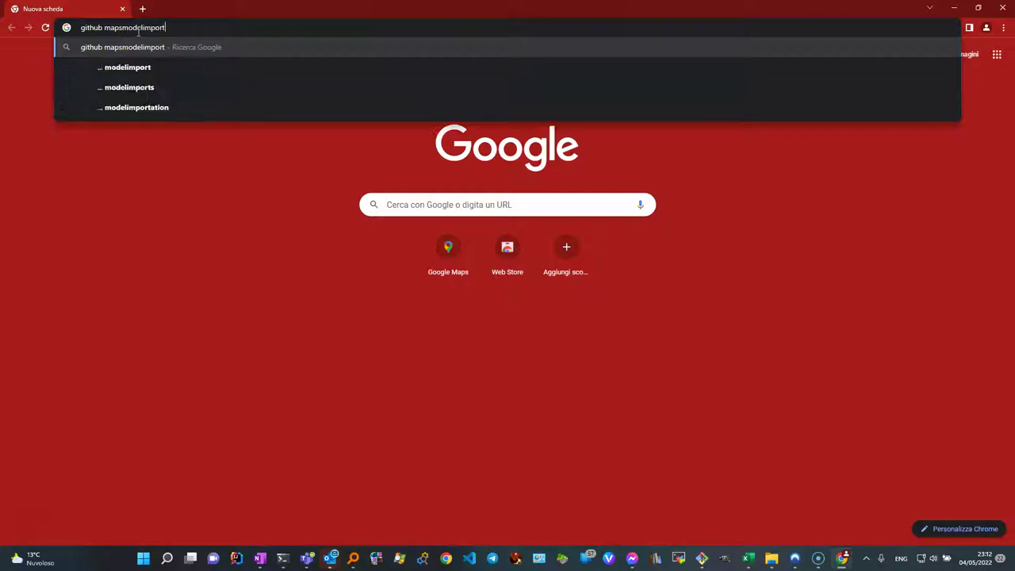
pyautogui.press('Return')
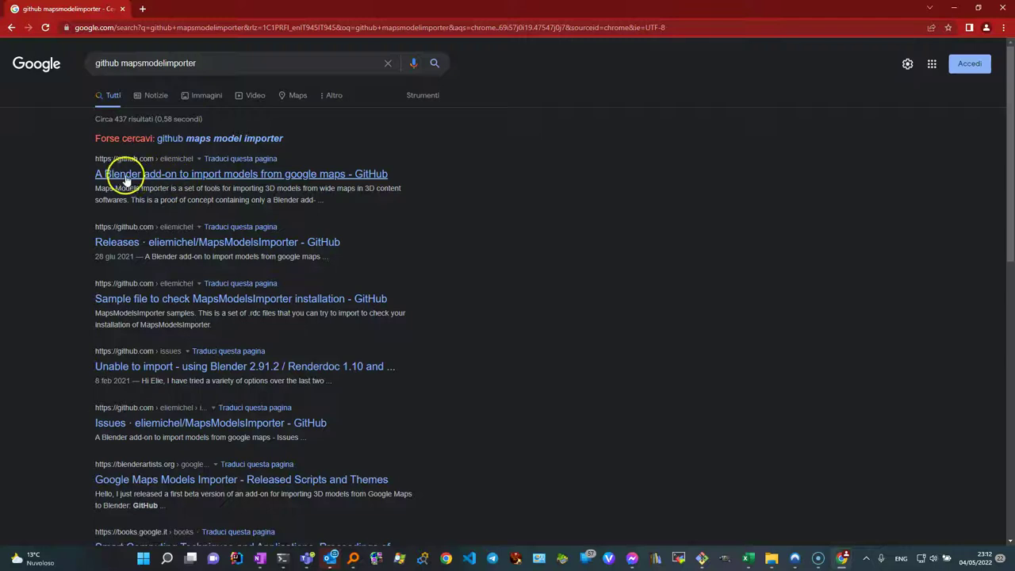
# Open the eliemichel/MapsModelsImporter repository's v0.5.0-rc1 release and scroll down to its Assets.
pyautogui.click(222, 183)
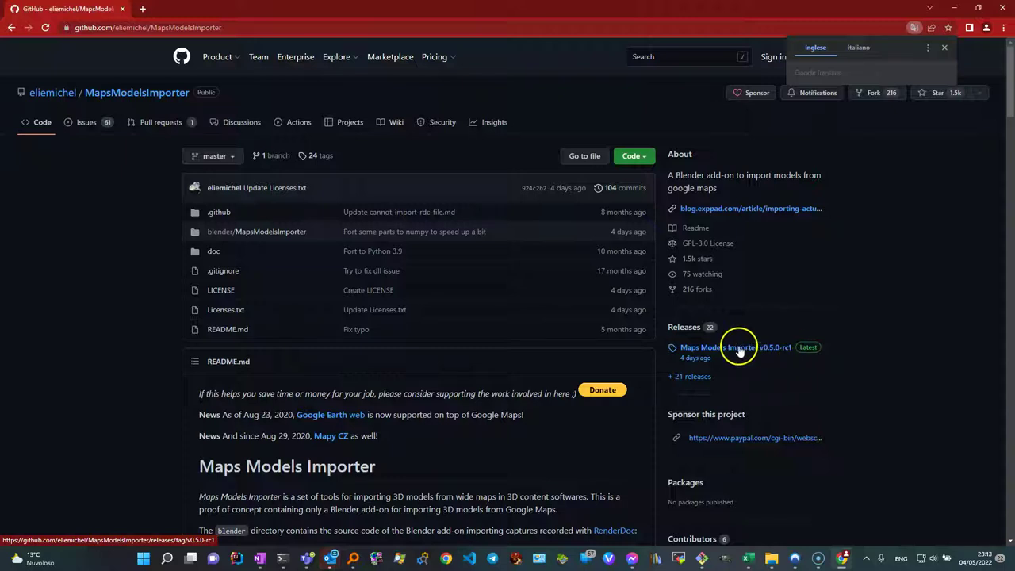
pyautogui.click(684, 328)
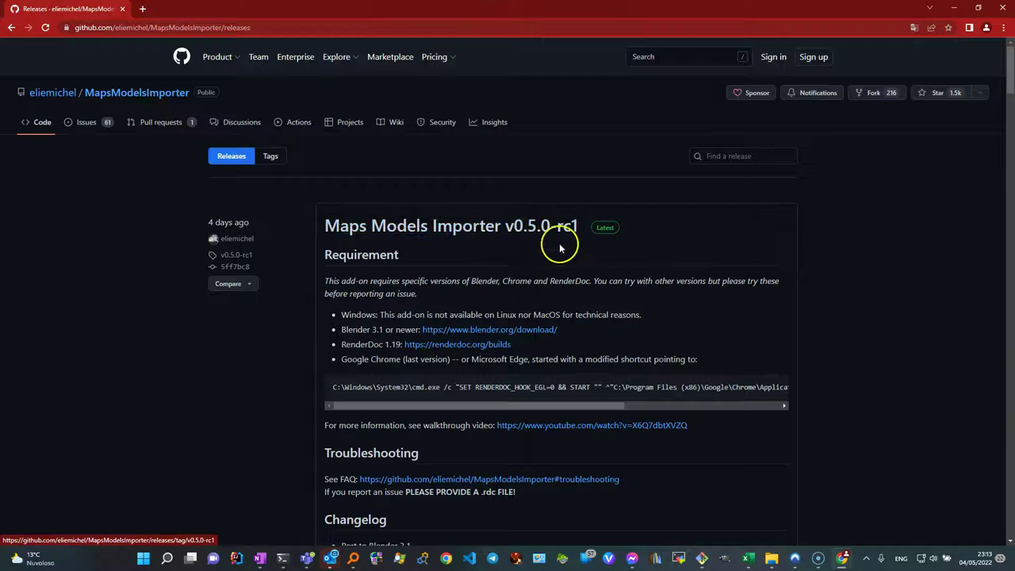
pyautogui.scroll(-3, 447, 241)
pyautogui.scroll(-1, 440, 253)
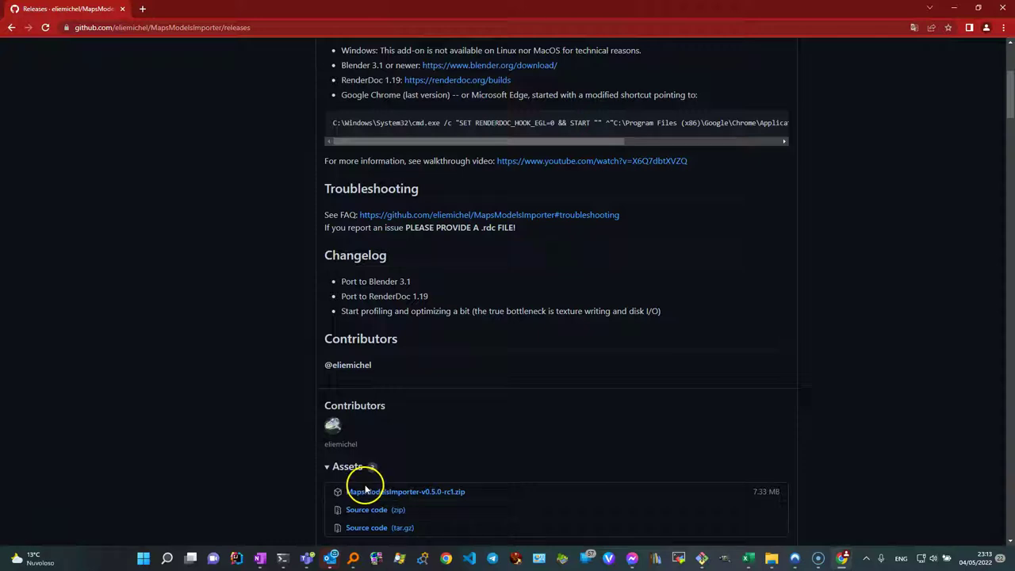
pyautogui.moveTo(354, 558)
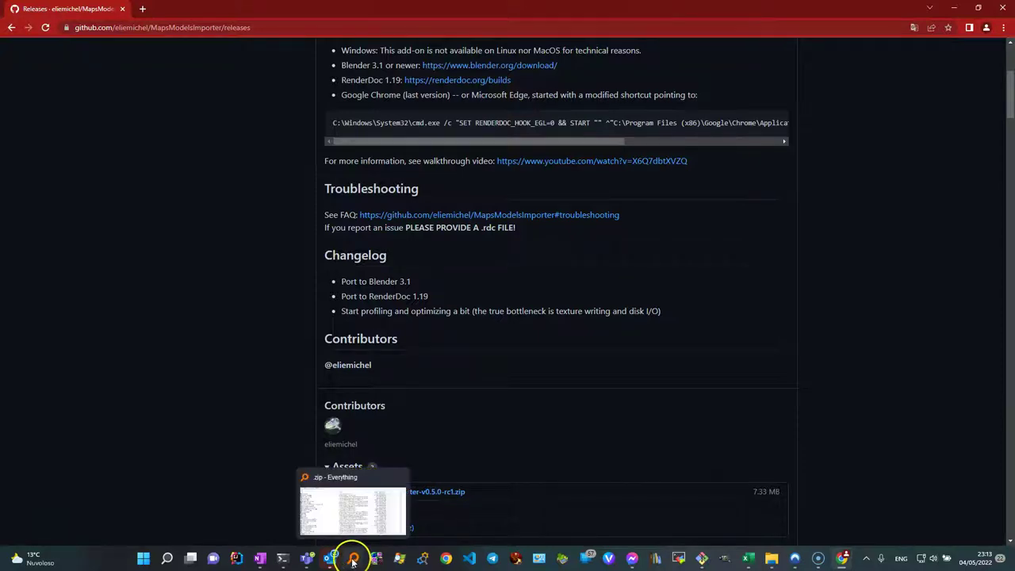
# Search Everything for blender.exe and launch it from the blender-3.1.2 folder.
pyautogui.click(353, 559)
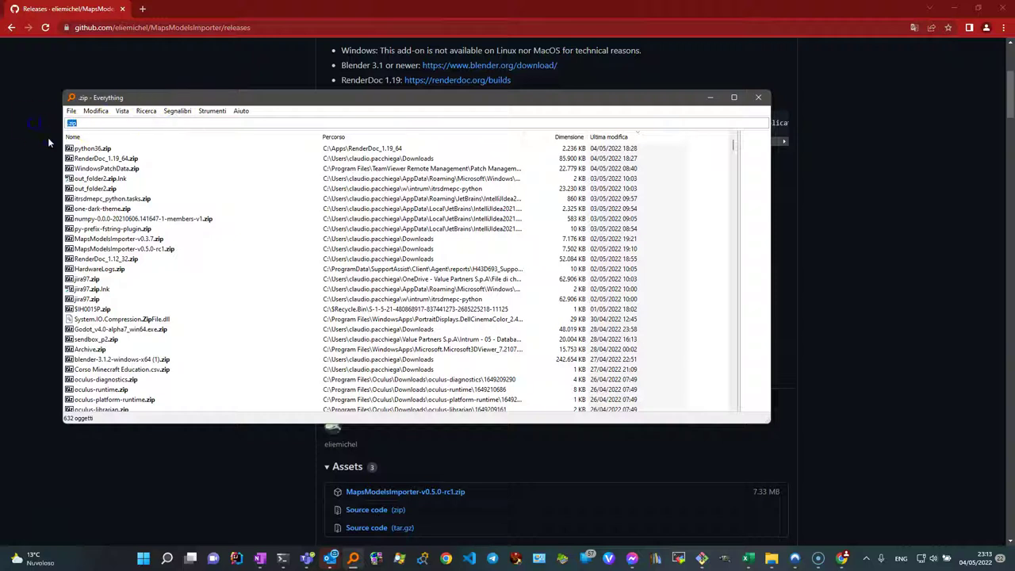
pyautogui.write('blender')
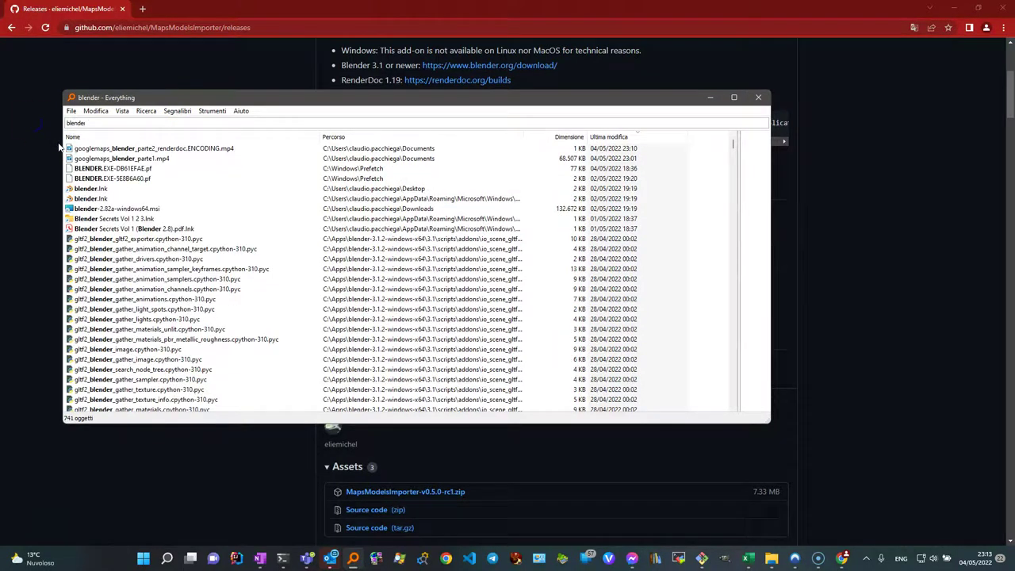
pyautogui.write('.exe')
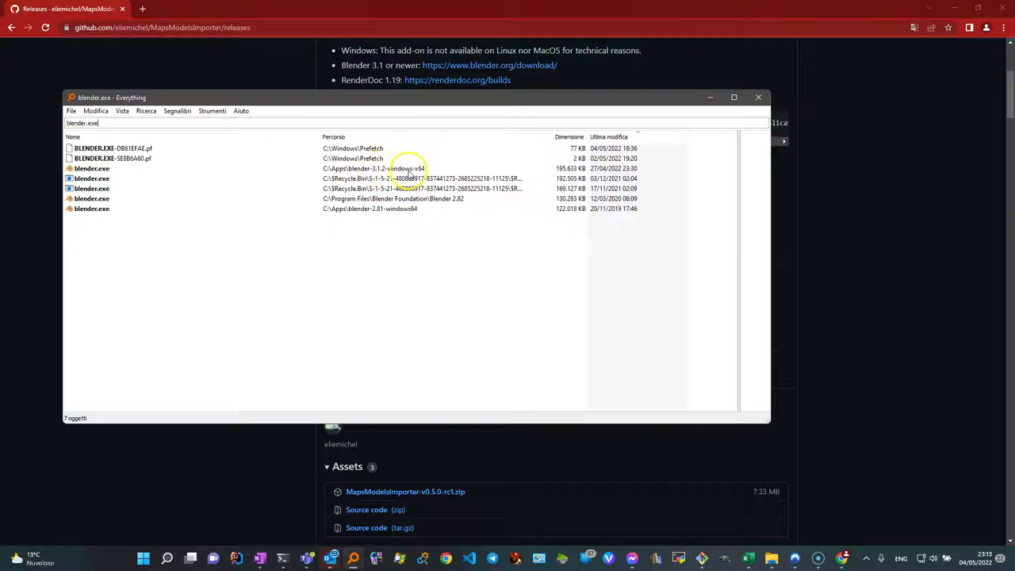
pyautogui.click(97, 169)
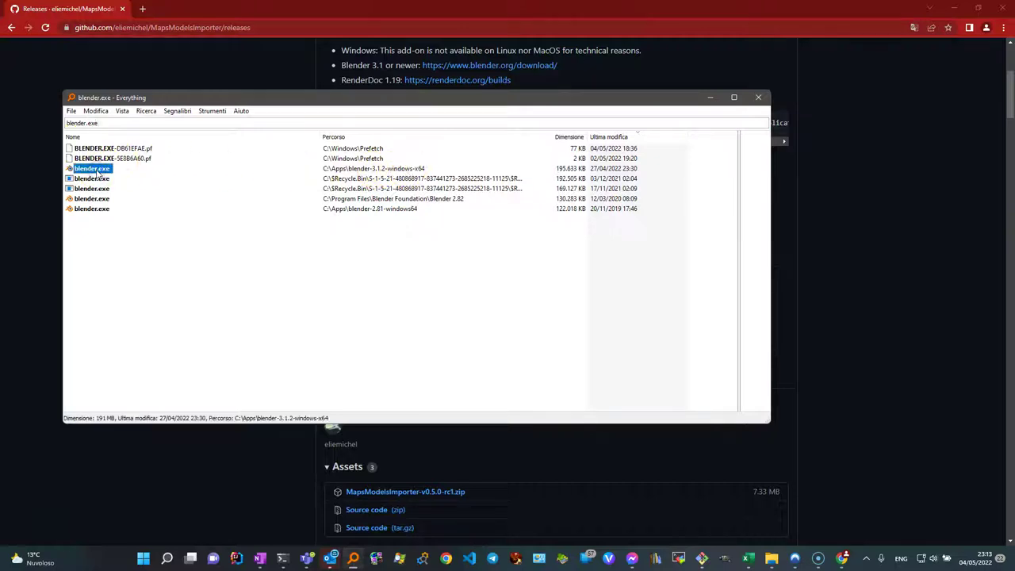
pyautogui.doubleClick(99, 170)
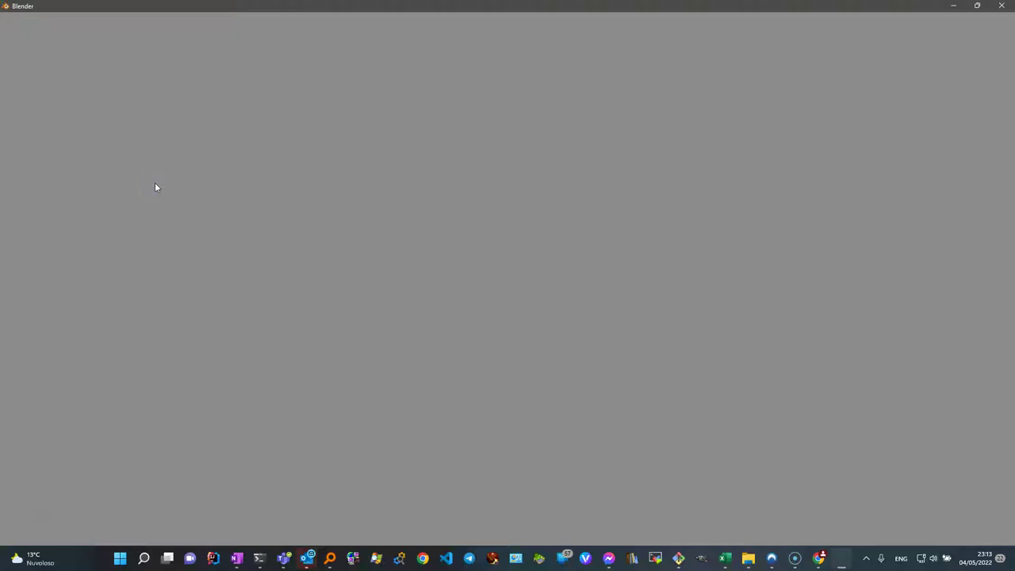
# Dismiss the splash screen and open the Add-ons section of Edit > Preferences.
pyautogui.click(488, 293)
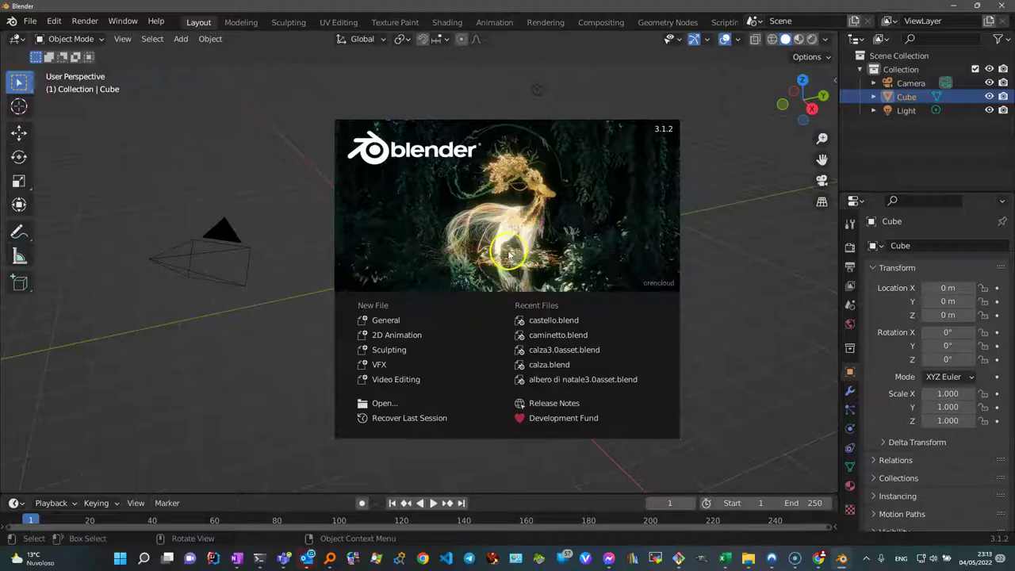
pyautogui.click(260, 197)
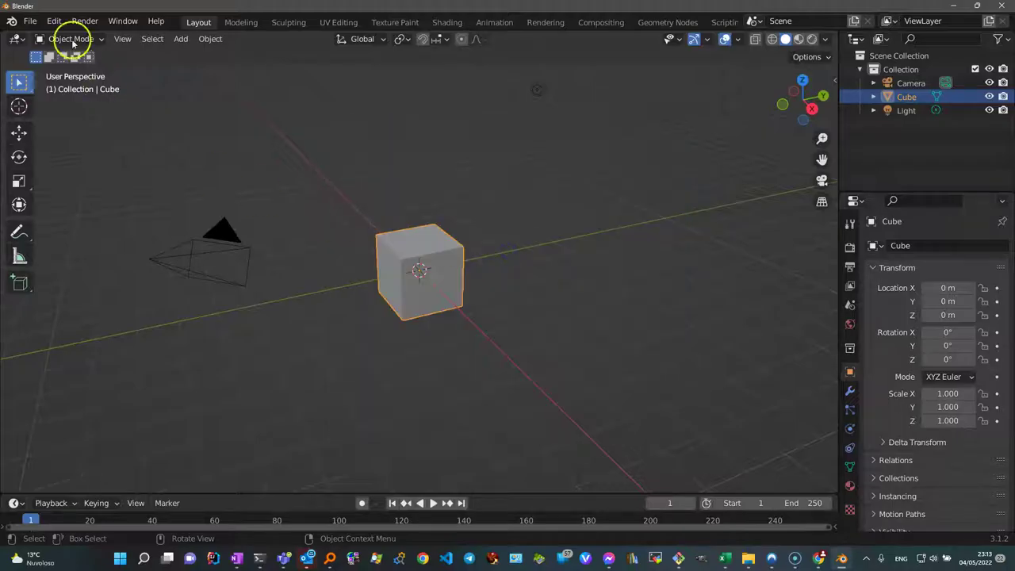
pyautogui.click(54, 21)
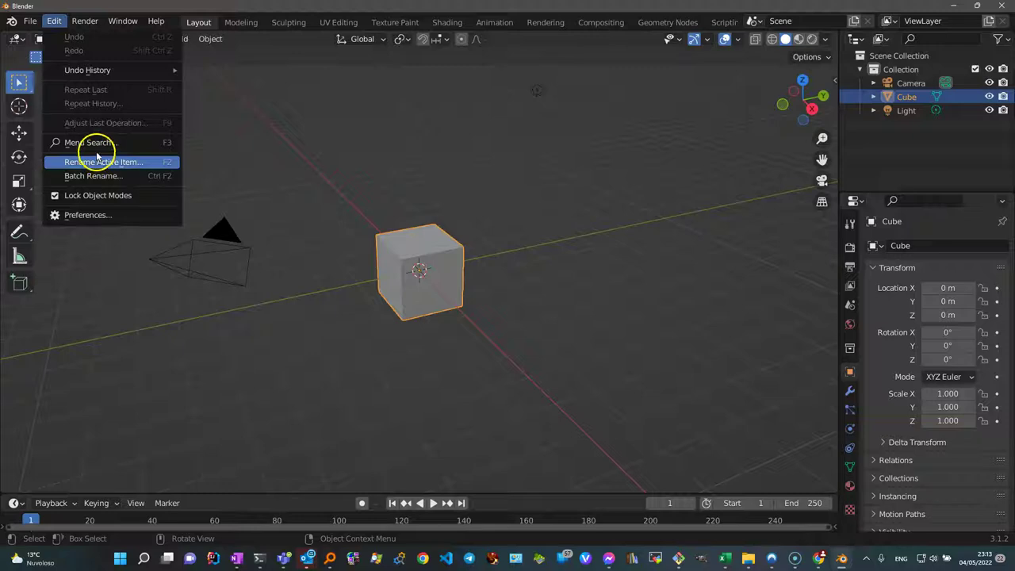
pyautogui.click(109, 215)
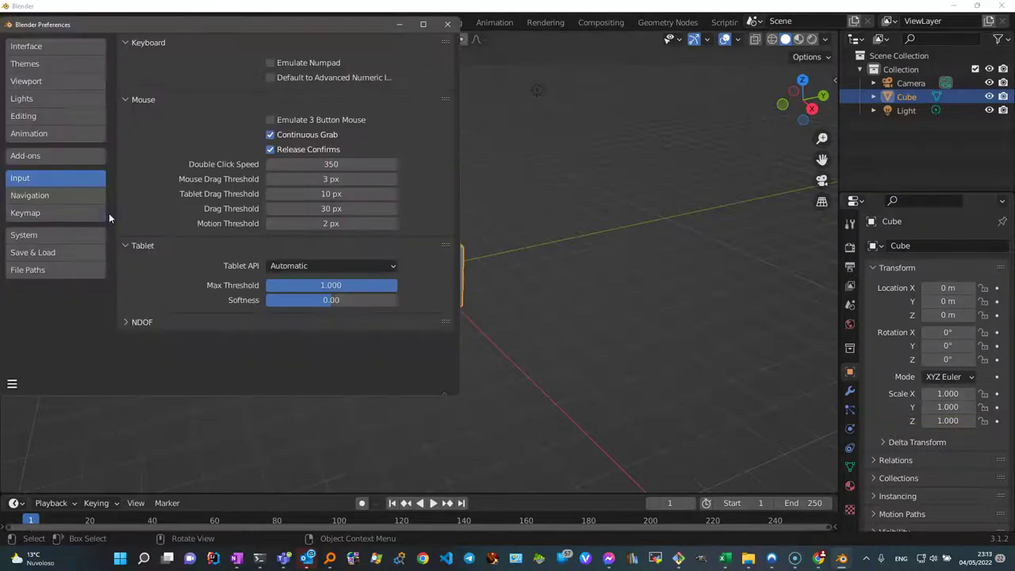
pyautogui.click(35, 161)
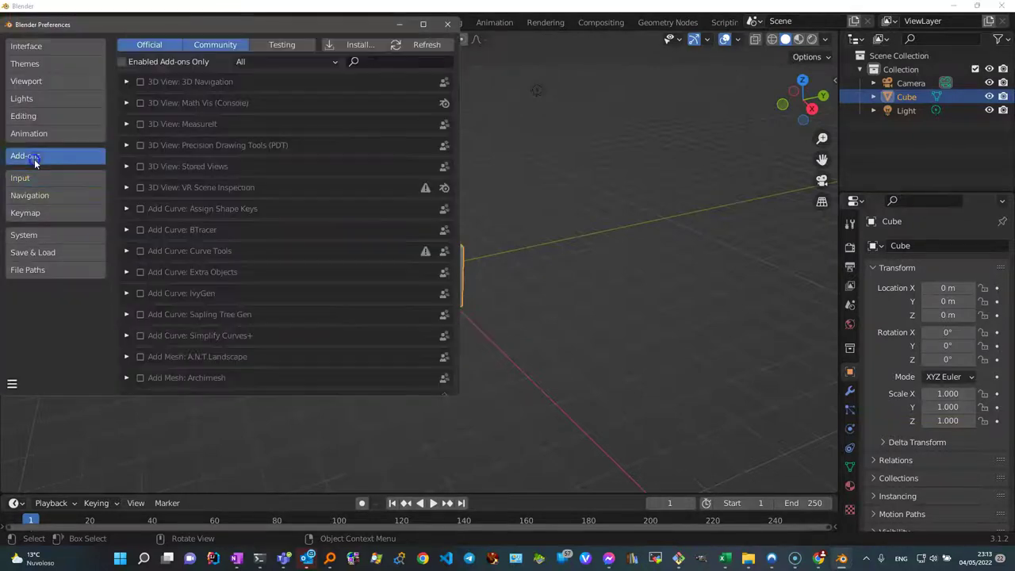
# Browse the Documents folder in the add-on Install file browser, then cancel without installing.
pyautogui.click(358, 46)
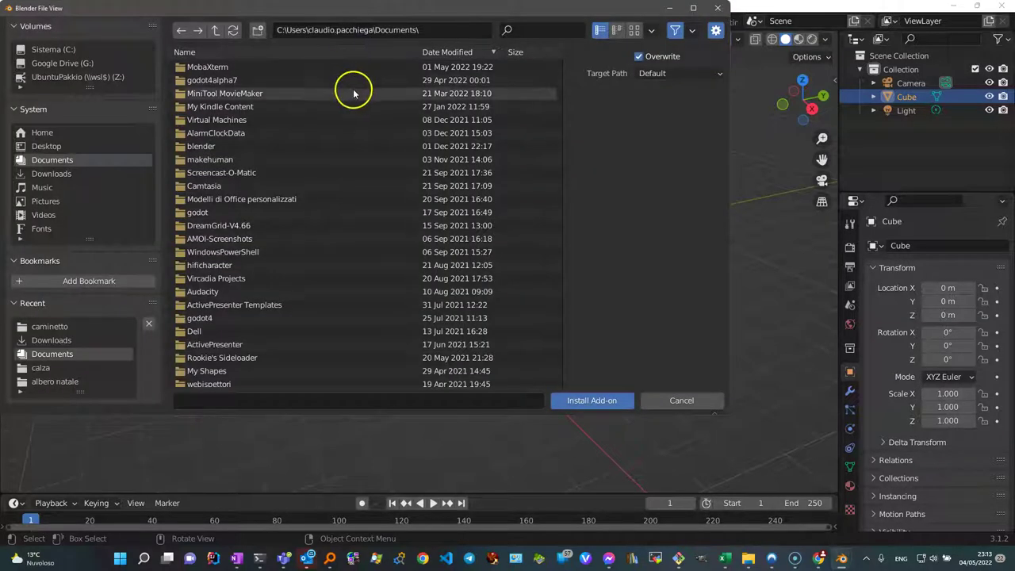
pyautogui.scroll(-1, 311, 151)
pyautogui.scroll(-1, 312, 151)
pyautogui.scroll(-5, 309, 150)
pyautogui.scroll(-2, 306, 150)
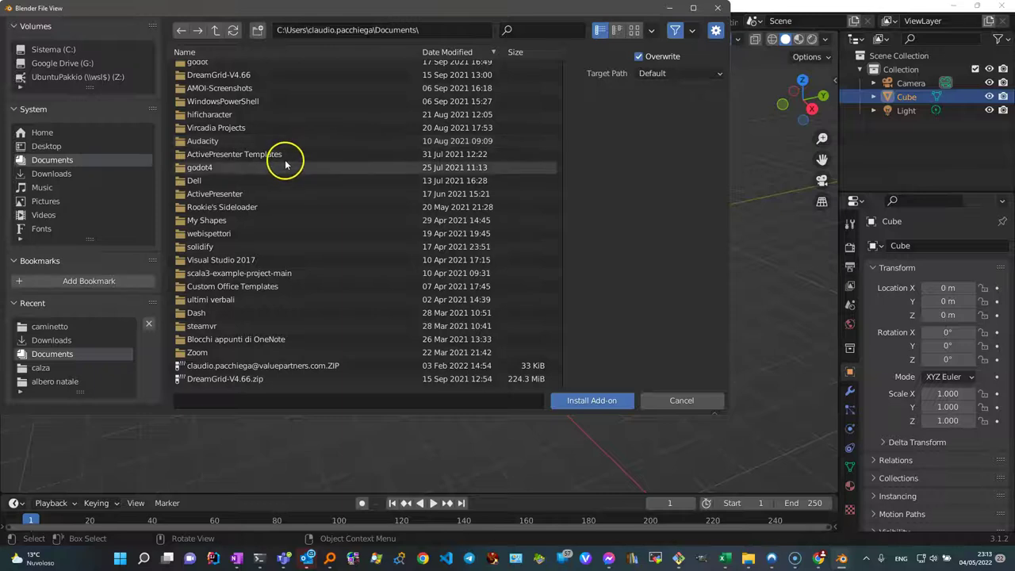
pyautogui.scroll(2, 245, 227)
pyautogui.scroll(8, 245, 227)
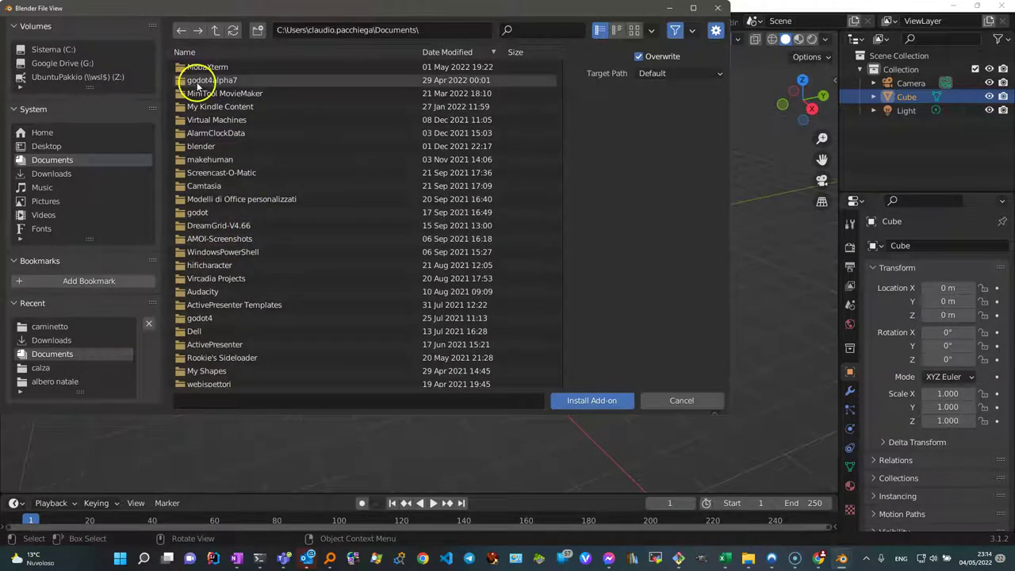
pyautogui.click(677, 403)
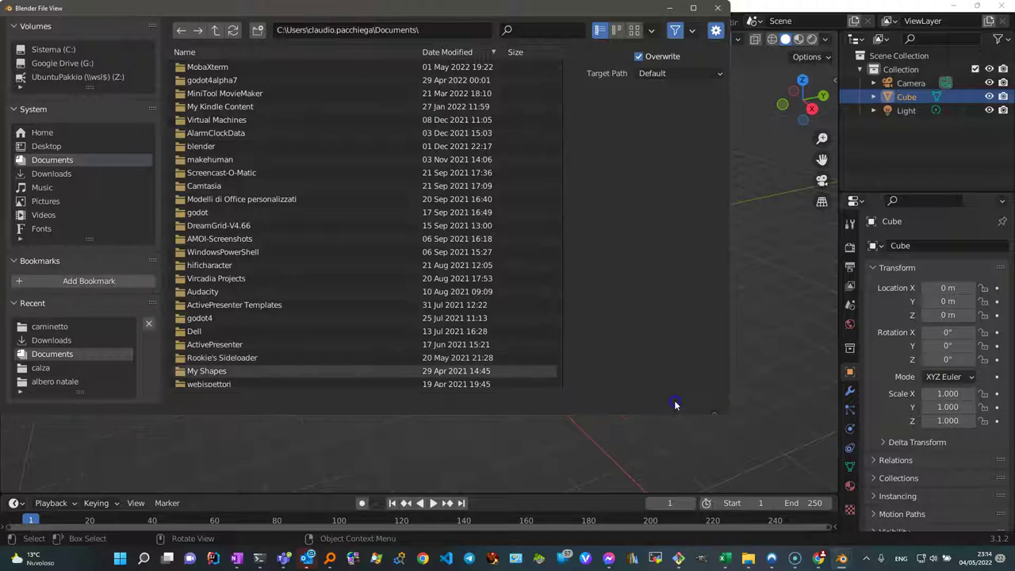
# Filter add-ons by 'maps', review the enabled Maps Models Importer 0.5.0 details, and close Preferences.
pyautogui.click(370, 63)
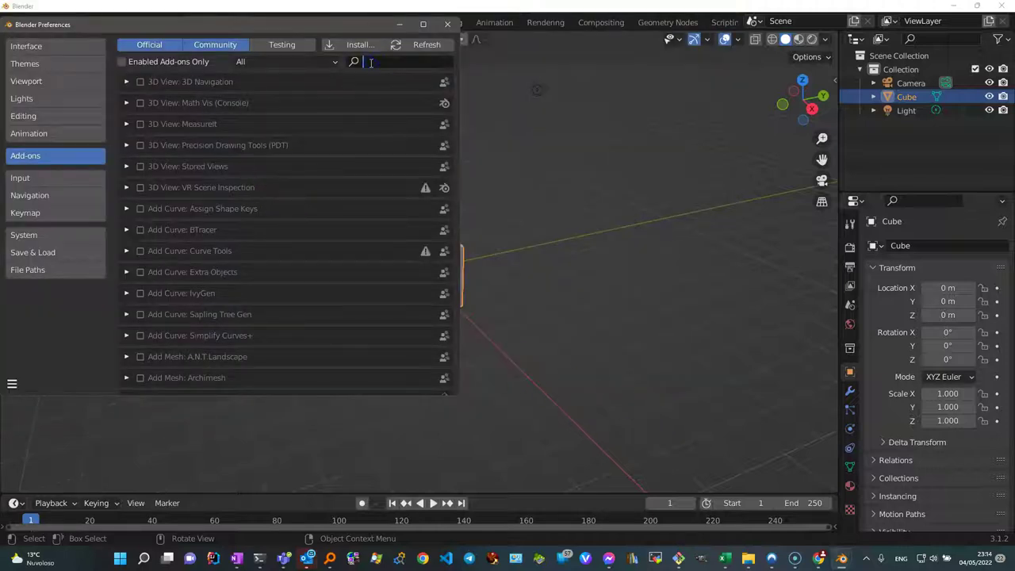
pyautogui.write('maps')
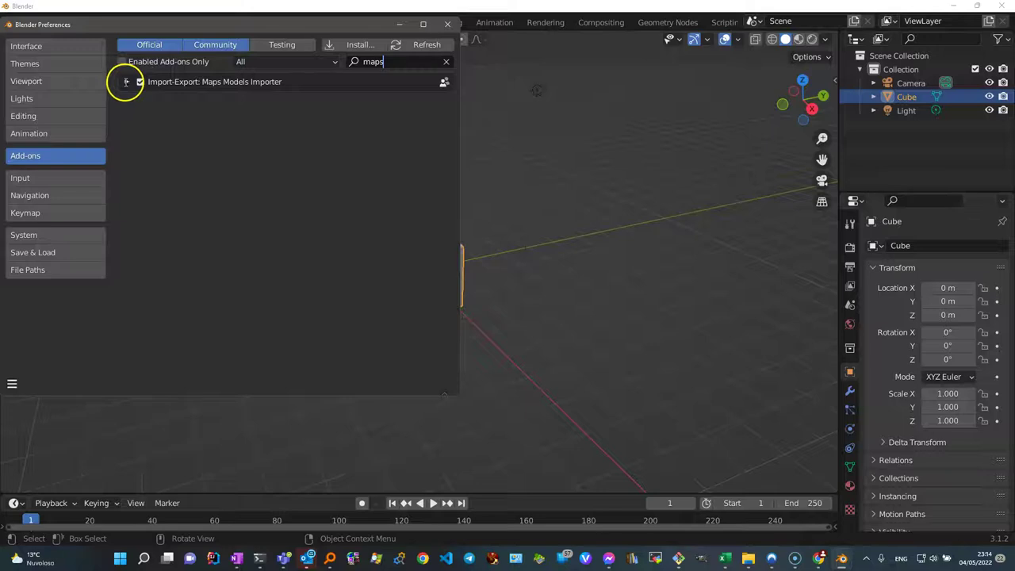
pyautogui.click(126, 80)
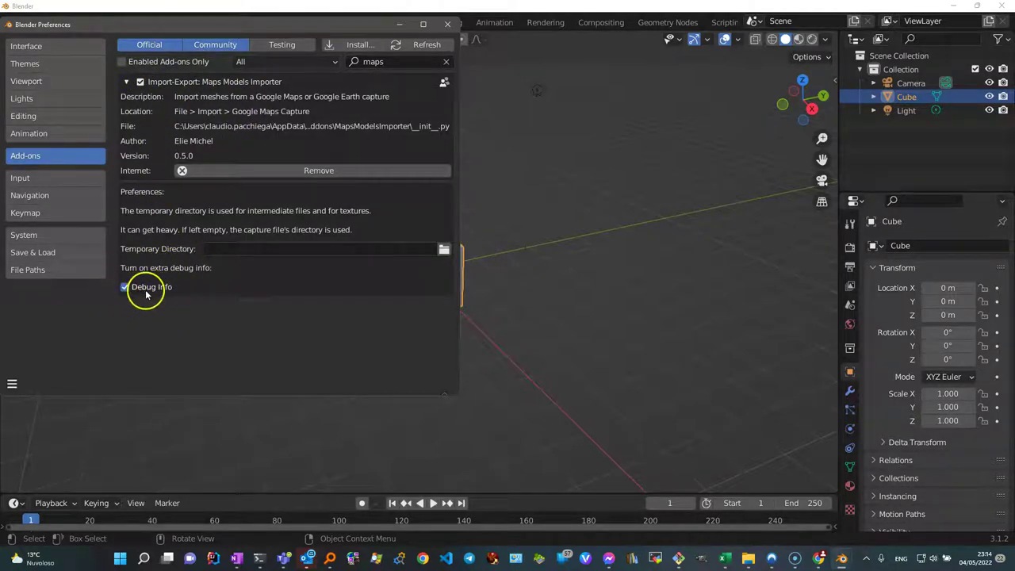
pyautogui.moveTo(178, 28); pyautogui.dragTo(246, 92)
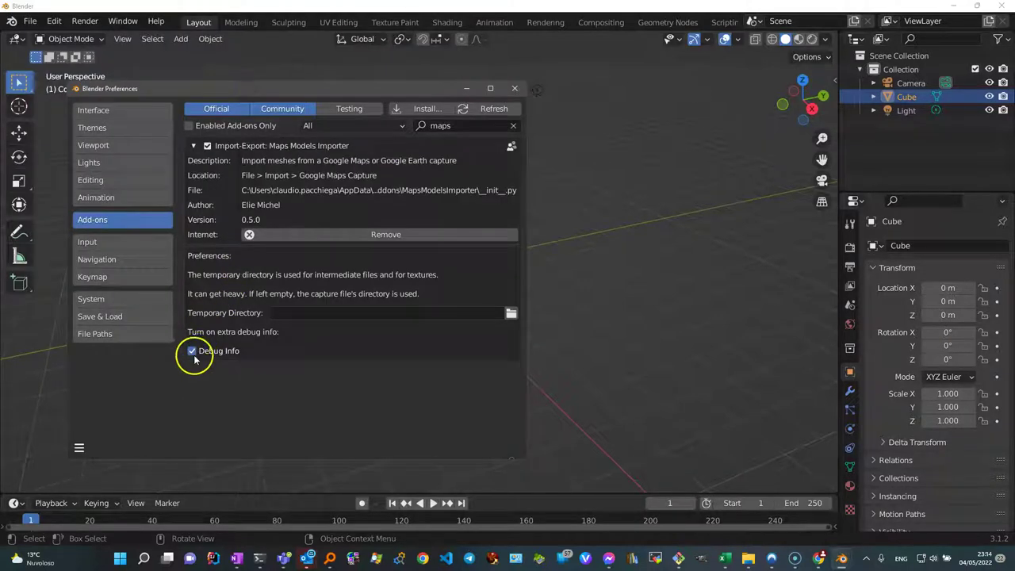
pyautogui.click(517, 89)
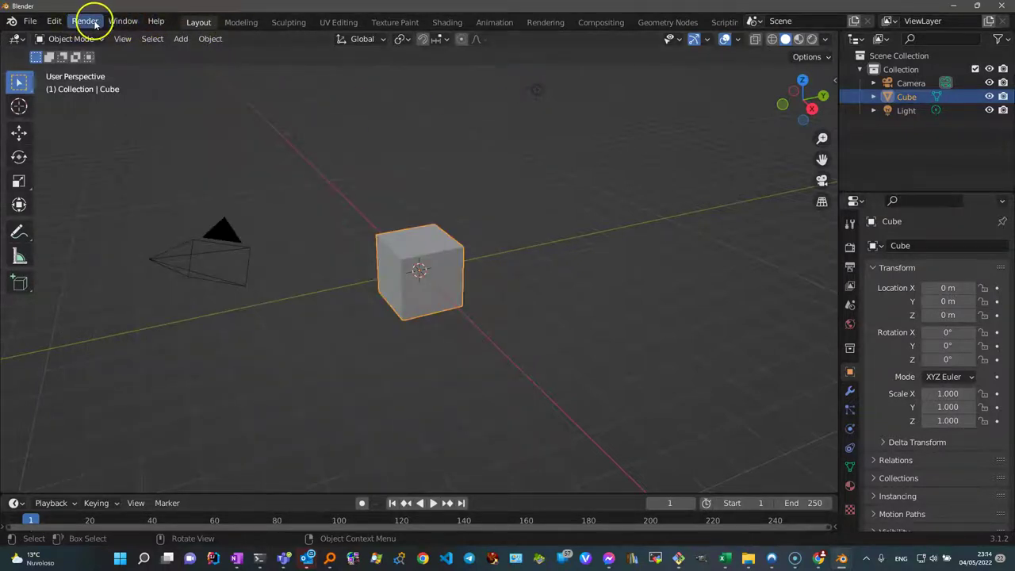
pyautogui.click(117, 21)
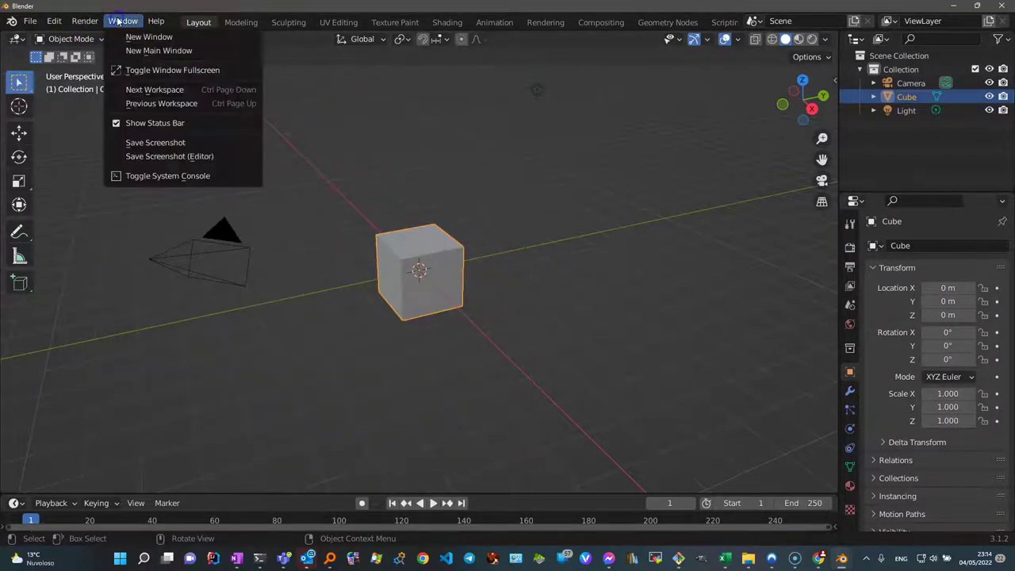
# Toggle the system console from the Window menu, then switch back to the Blender window.
pyautogui.click(179, 176)
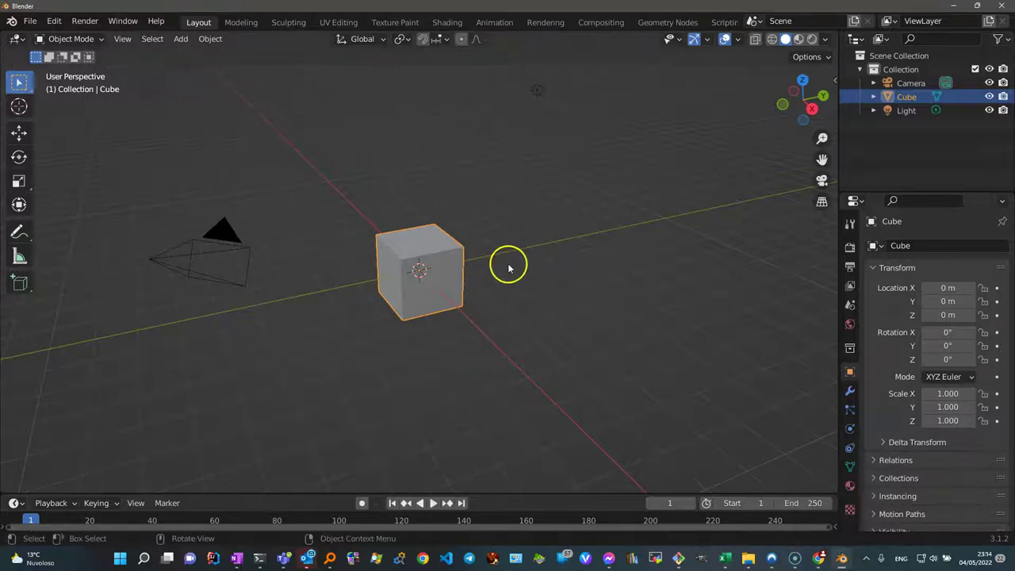
pyautogui.click(131, 24)
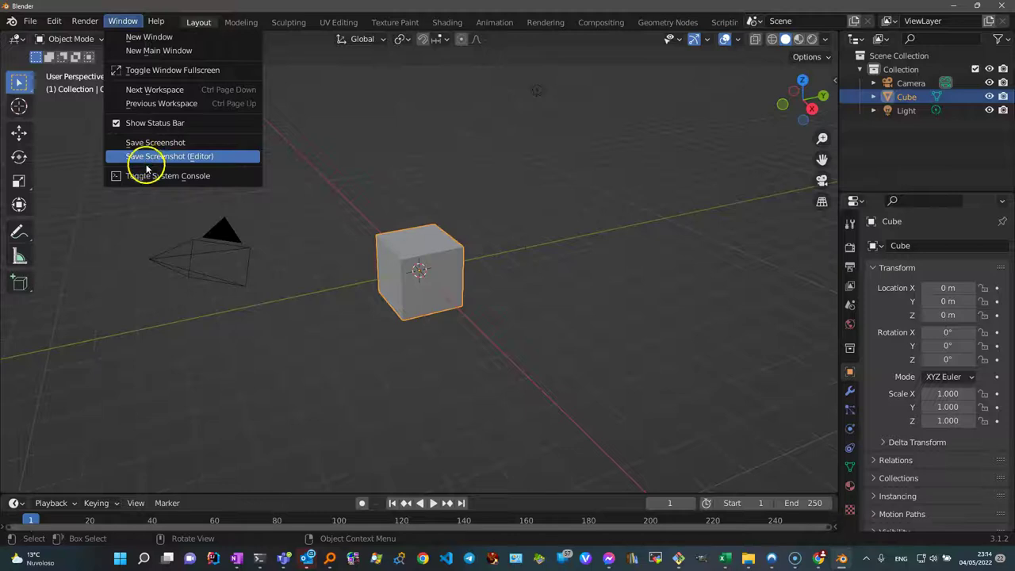
pyautogui.click(148, 178)
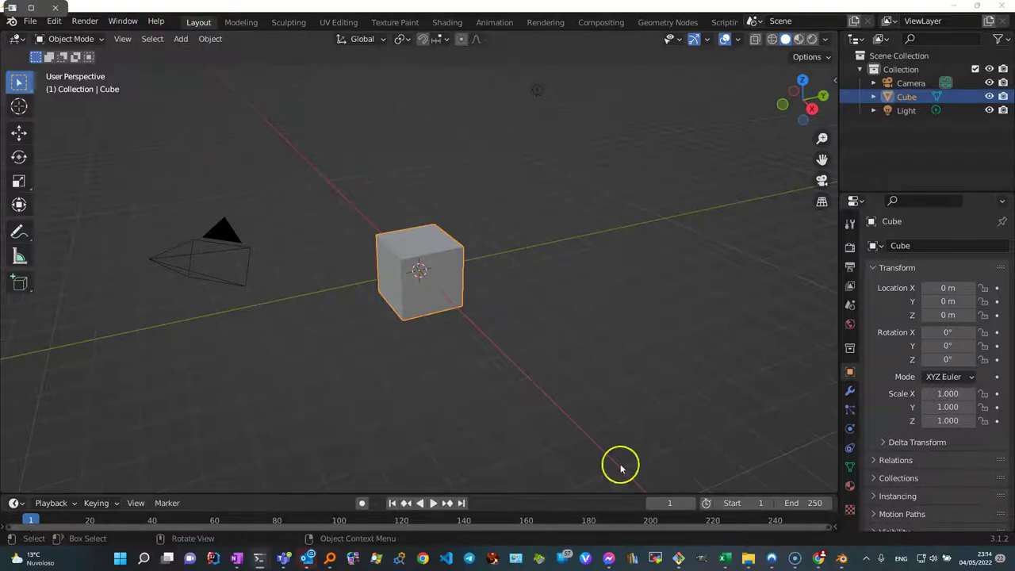
pyautogui.click(842, 560)
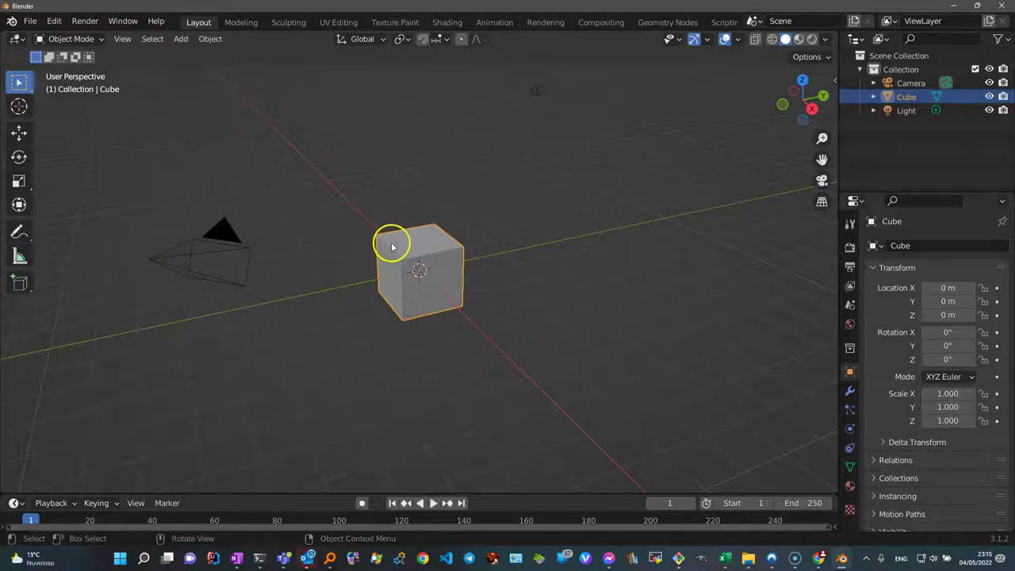
# Select and delete the default Camera, Cube and Light, then bring up File > Import.
pyautogui.press('a')
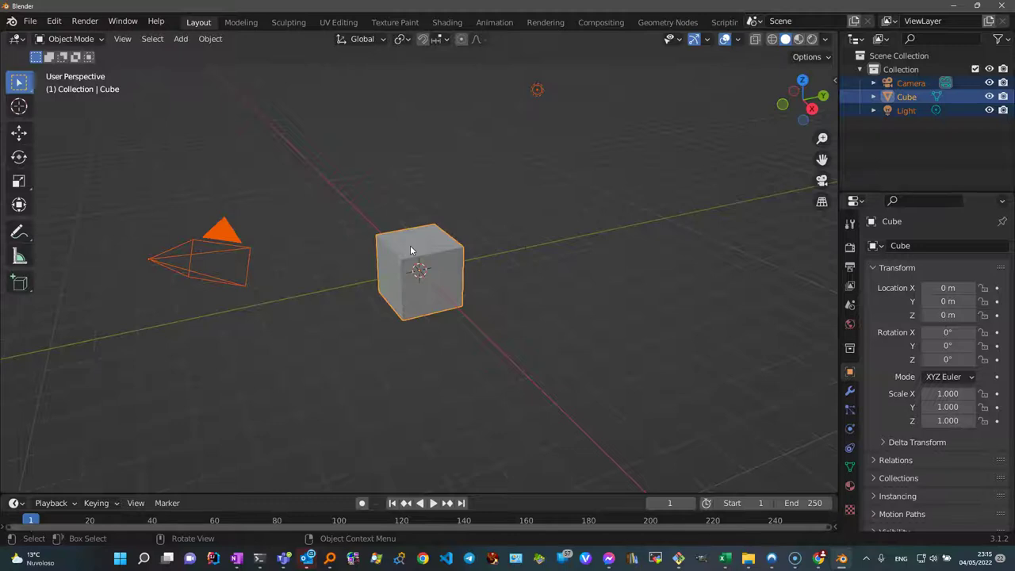
pyautogui.press('Delete')
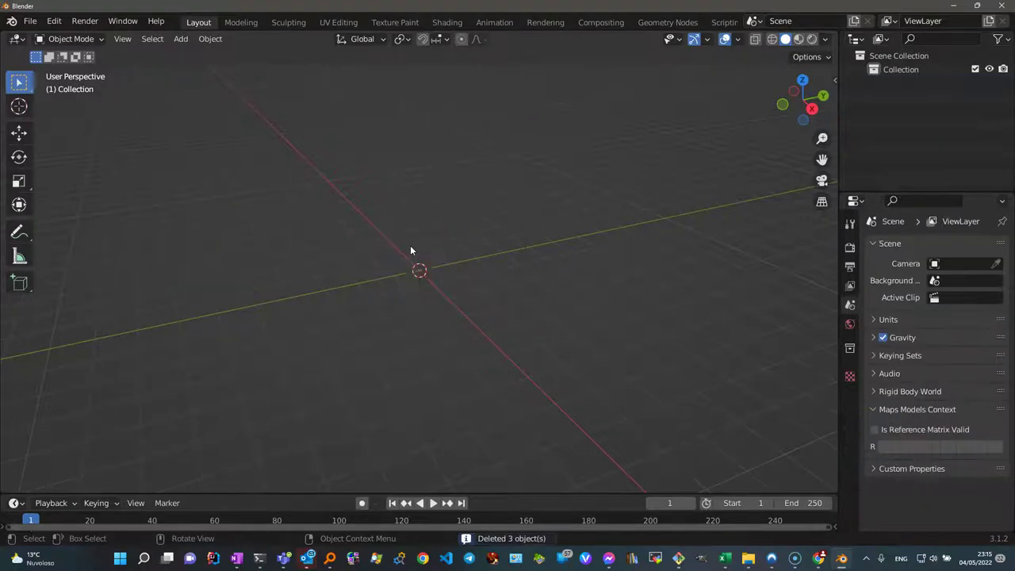
pyautogui.click(31, 21)
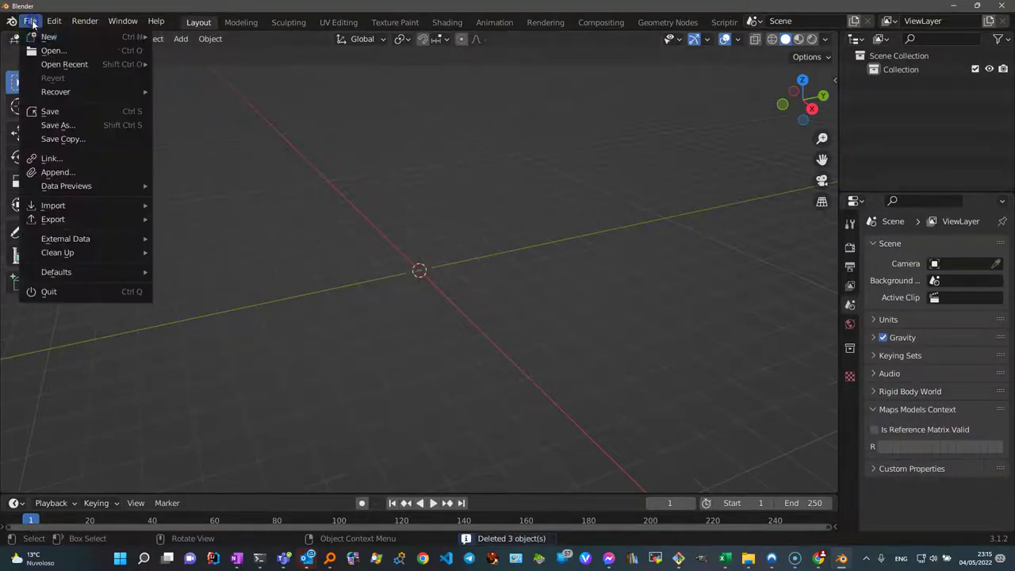
# Import borgo-medievale.rdc from Documents as a Google Maps Capture (.rdc).
pyautogui.moveTo(53, 206)
pyautogui.click(234, 370)
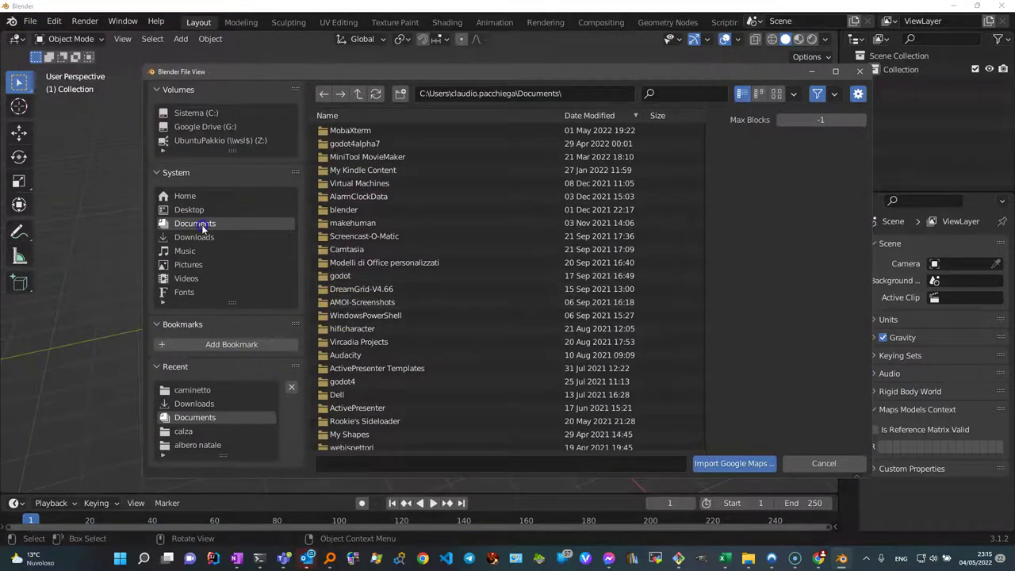
pyautogui.scroll(-1, 514, 290)
pyautogui.scroll(-3, 512, 291)
pyautogui.scroll(-2, 507, 290)
pyautogui.click(409, 442)
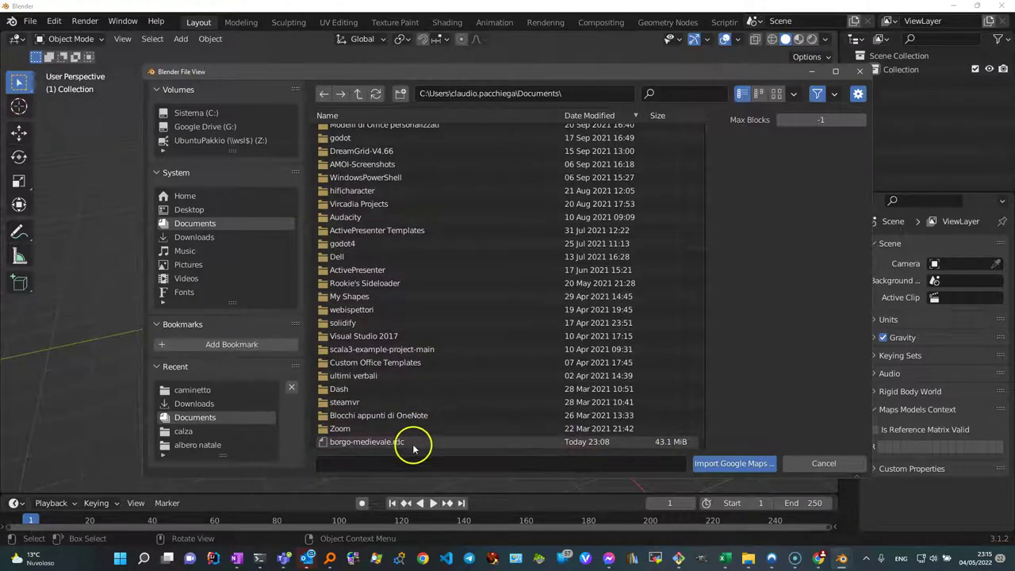
pyautogui.click(724, 464)
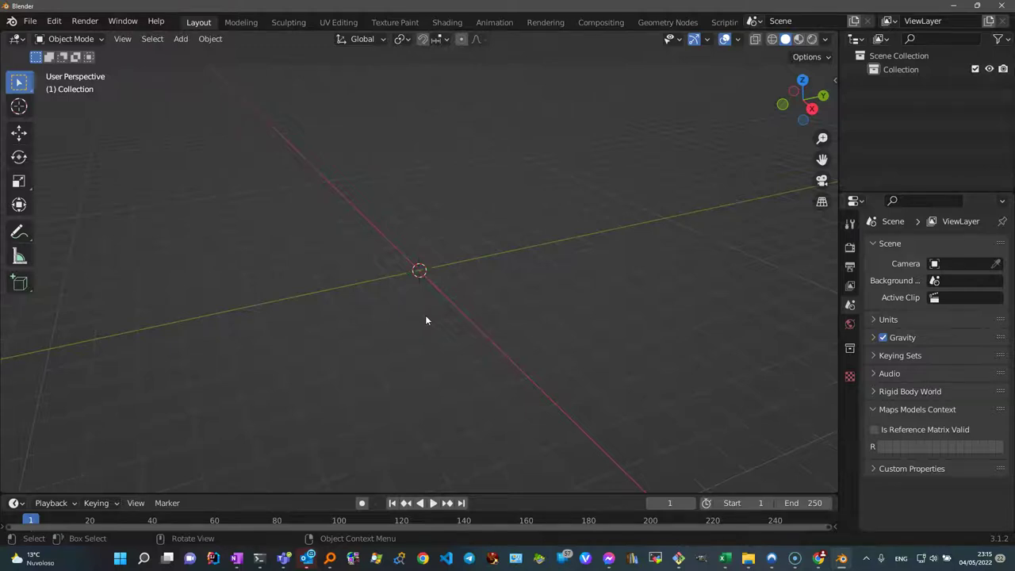
# Wait for borgo-medievale.rdc to finish loading as BuildingMesh objects in the viewport and outliner.
pyautogui.click(415, 312)
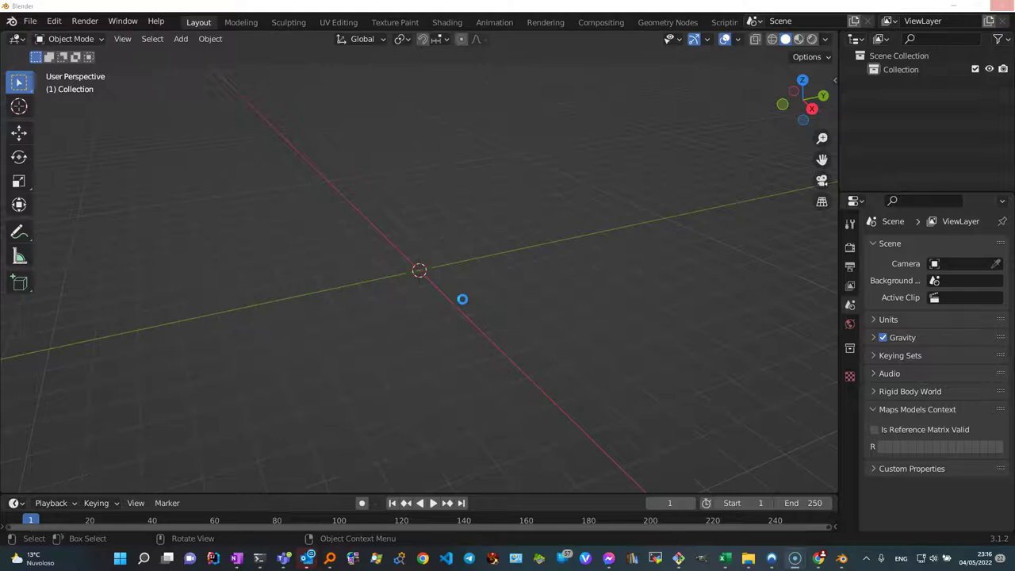
pyautogui.click(466, 294)
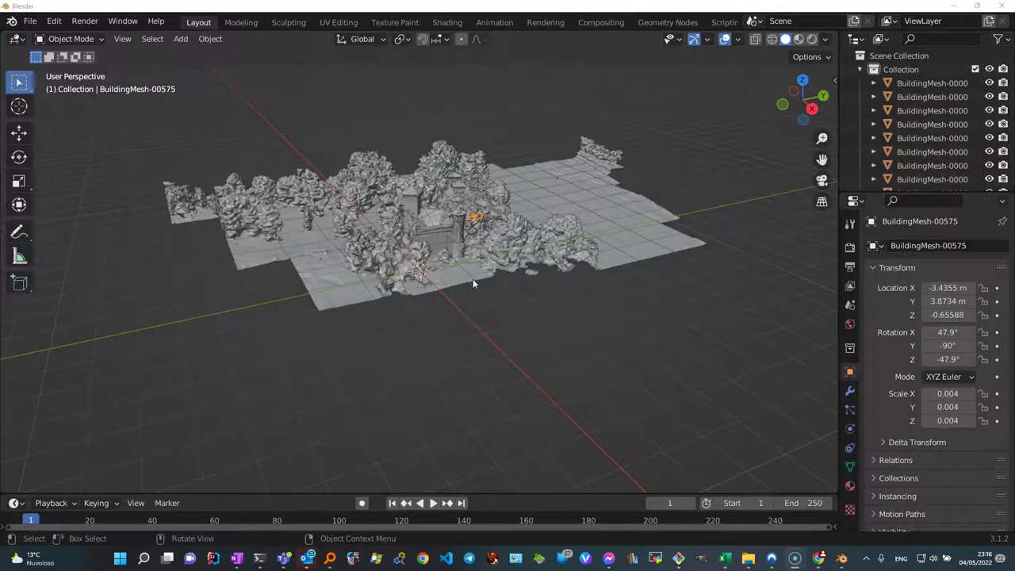
# Switch the viewport shading to Material Preview to show the meshes' textures.
pyautogui.moveTo(437, 227); pyautogui.dragTo(416, 226)
pyautogui.moveTo(415, 226); pyautogui.dragTo(415, 242, button='middle')
pyautogui.click(799, 40)
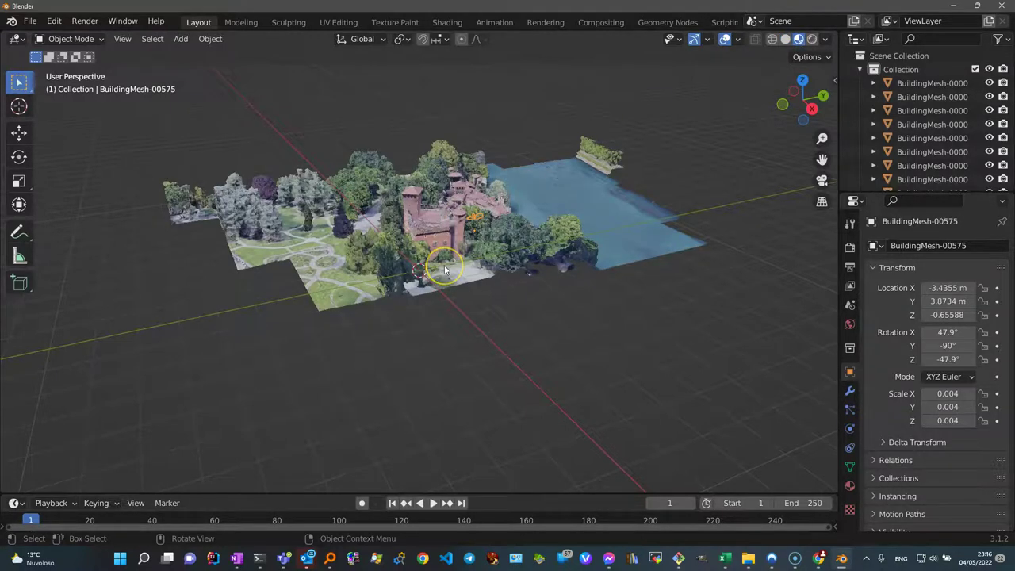
# Zoom in and tilt the view down onto the textured castle.
pyautogui.scroll(2, 440, 266)
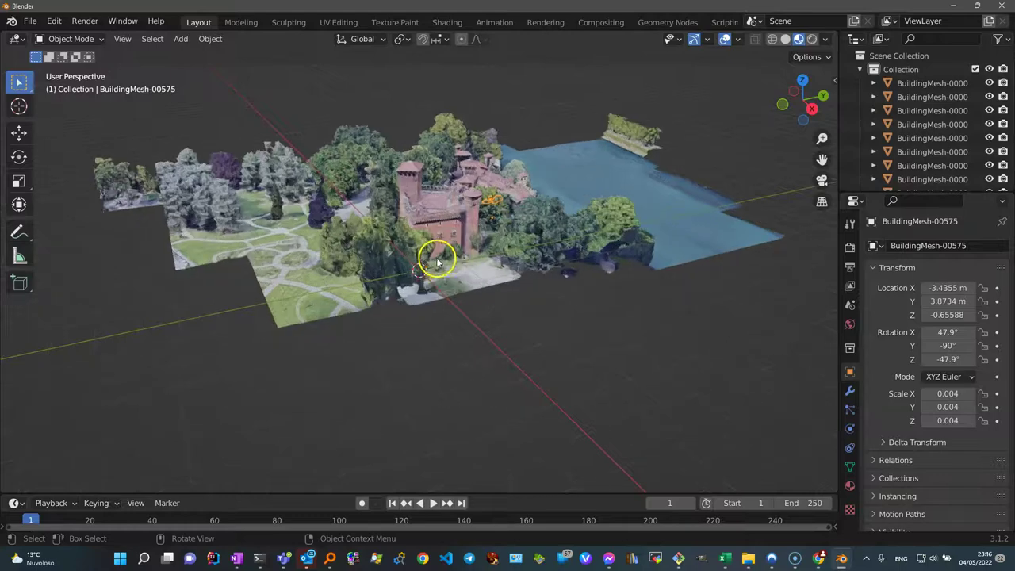
pyautogui.scroll(2, 437, 260)
pyautogui.moveTo(442, 199)
pyautogui.mouseDown(button='middle')
pyautogui.moveTo(470, 338)
pyautogui.moveTo(595, 331)
pyautogui.moveTo(658, 347)
pyautogui.moveTo(721, 335)
pyautogui.moveTo(632, 367)
pyautogui.moveTo(550, 356)
pyautogui.moveTo(666, 355)
pyautogui.moveTo(627, 344)
pyautogui.mouseUp(button='middle')
pyautogui.scroll(2, 471, 325)
pyautogui.scroll(2, 492, 332)
pyautogui.scroll(1, 499, 327)
pyautogui.scroll(1, 502, 331)
pyautogui.scroll(-2, 631, 369)
pyautogui.scroll(-3, 627, 344)
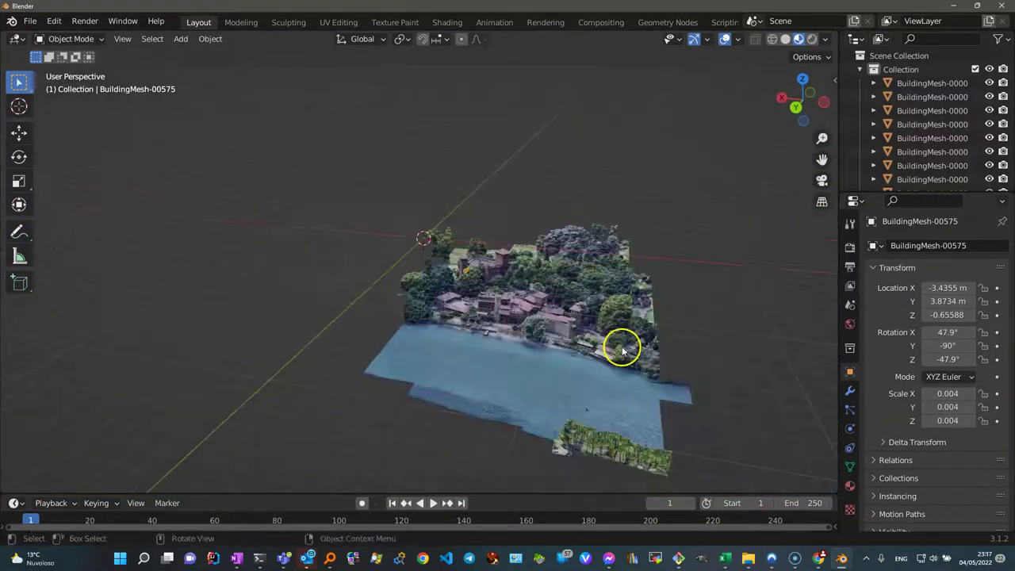
# Orbit around to view the castle from the river side and water edge.
pyautogui.moveTo(497, 344)
pyautogui.mouseDown(button='middle')
pyautogui.moveTo(550, 307)
pyautogui.moveTo(505, 338)
pyautogui.mouseUp(button='middle')
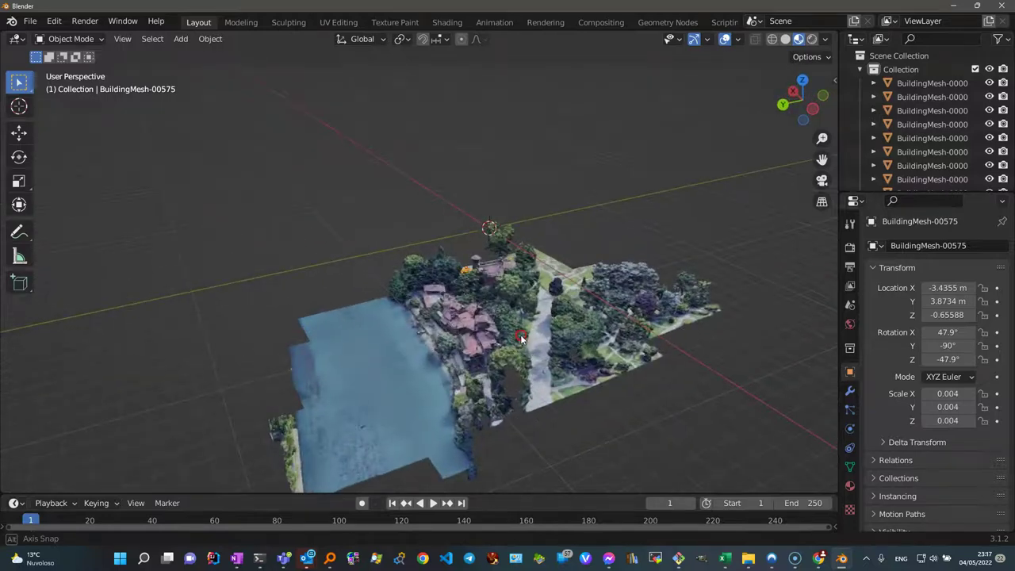
pyautogui.scroll(2, 505, 338)
pyautogui.scroll(2, 507, 333)
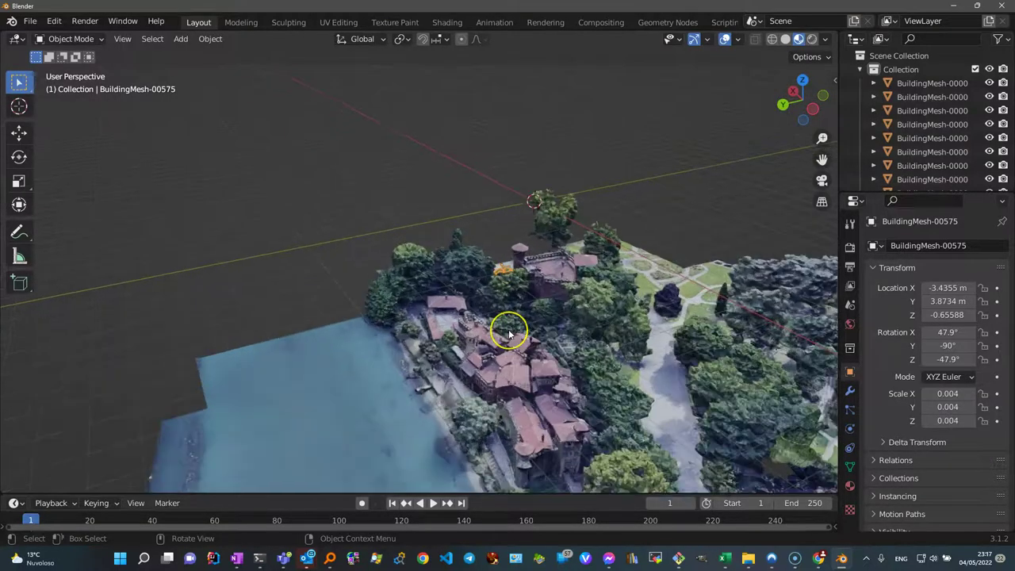
pyautogui.scroll(2, 508, 329)
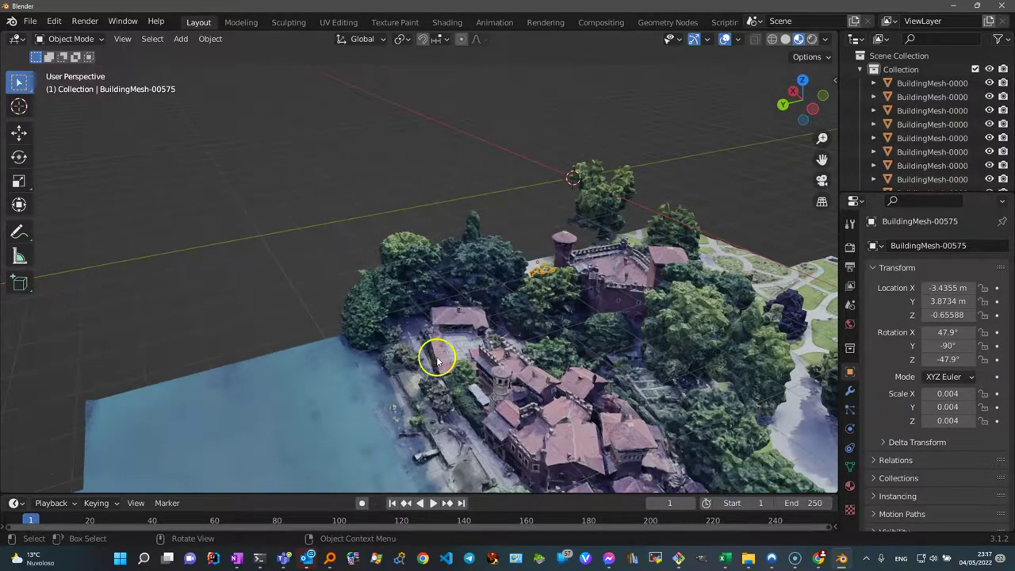
pyautogui.moveTo(446, 351); pyautogui.dragTo(483, 379, button='middle')
pyautogui.scroll(-3, 482, 379)
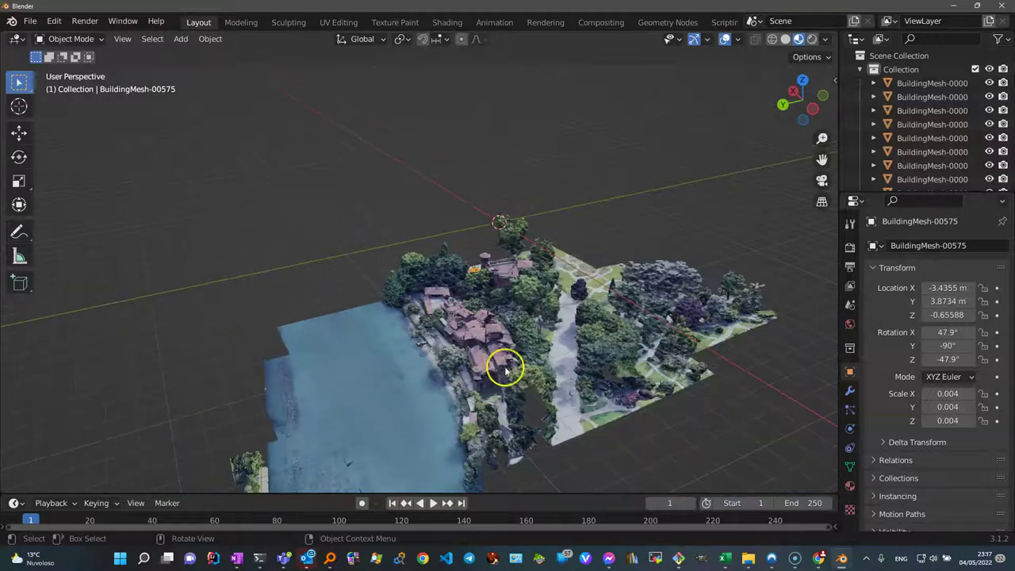
# Enable viewport Statistics (576 objects) and show BuildingMesh-00247's BuildingMat-00247 material settings.
pyautogui.click(738, 39)
pyautogui.click(675, 152)
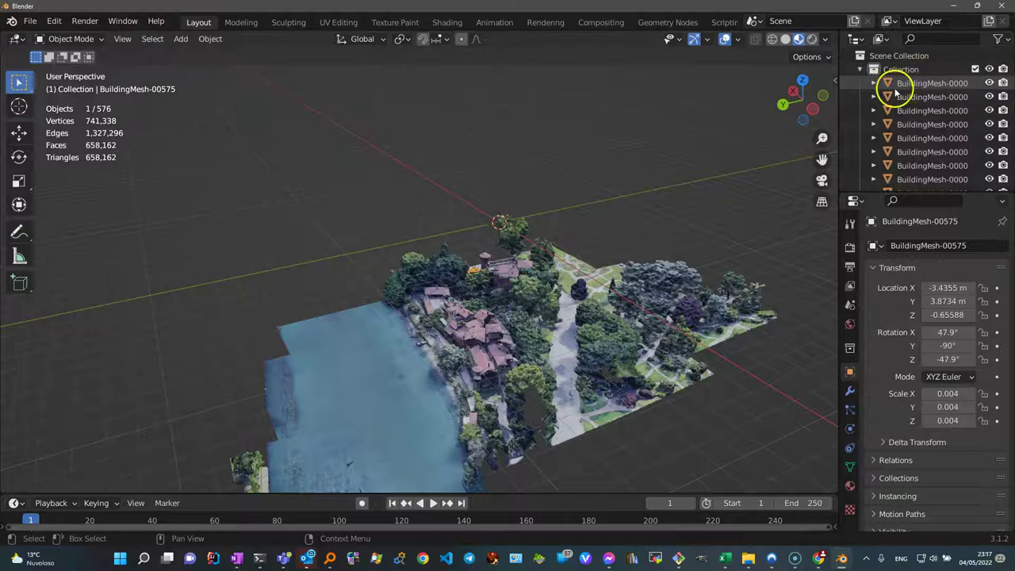
pyautogui.click(516, 312)
pyautogui.click(486, 326)
pyautogui.click(488, 333)
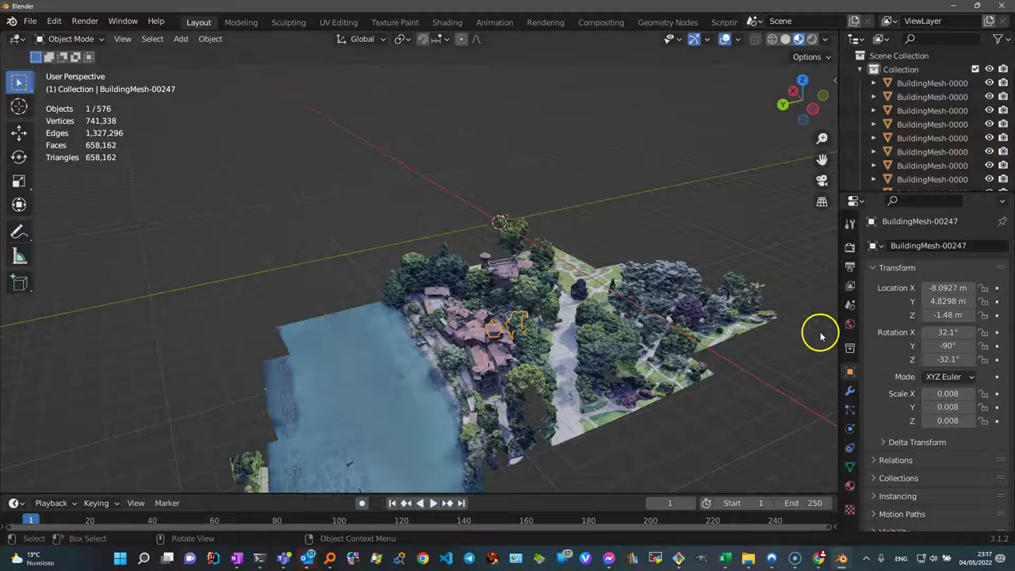
pyautogui.click(849, 486)
pyautogui.click(848, 488)
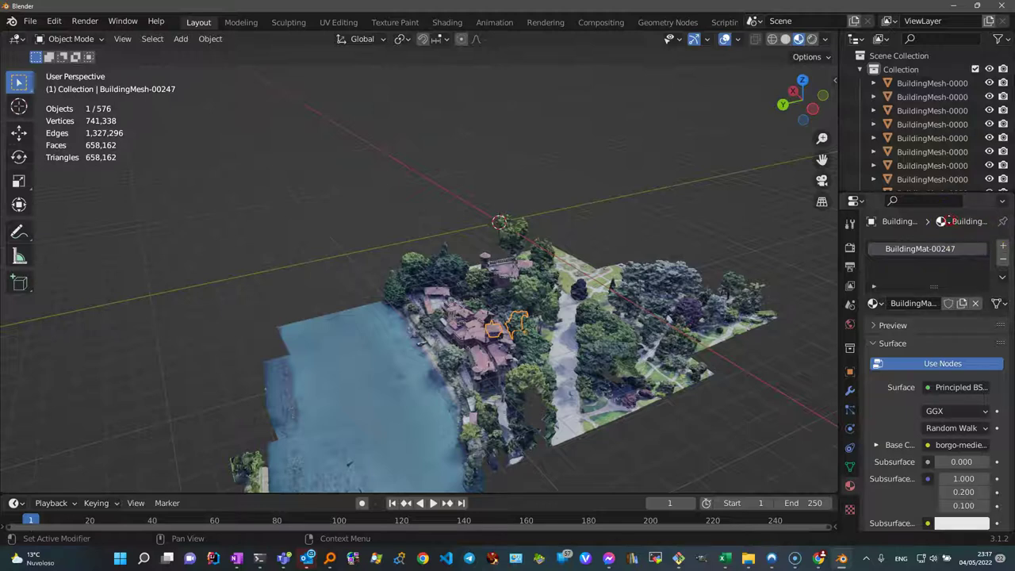
# Expand the first BuildingMesh object in the Outliner to show its mesh data and BuildingMat material.
pyautogui.click(940, 223)
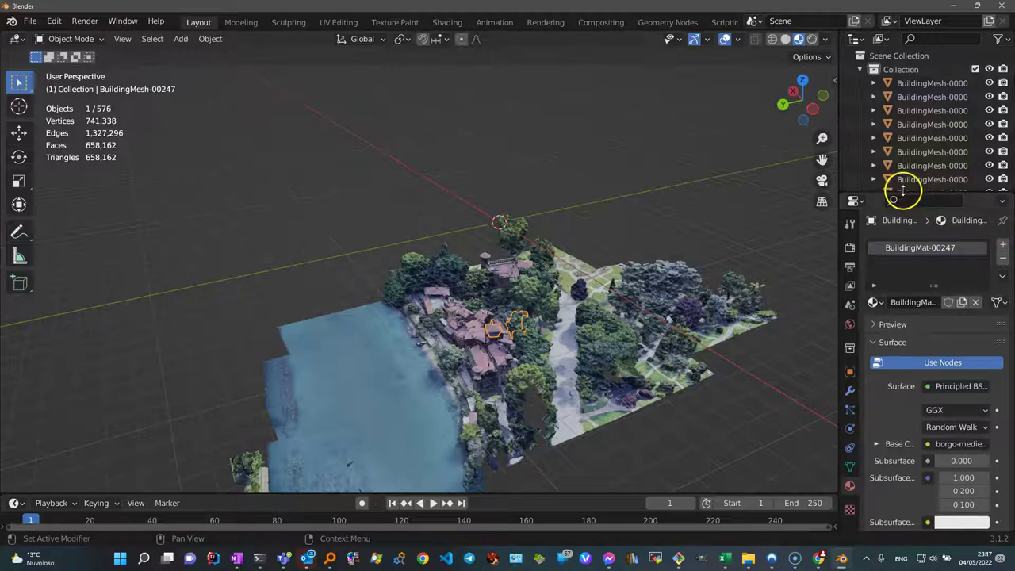
pyautogui.click(873, 83)
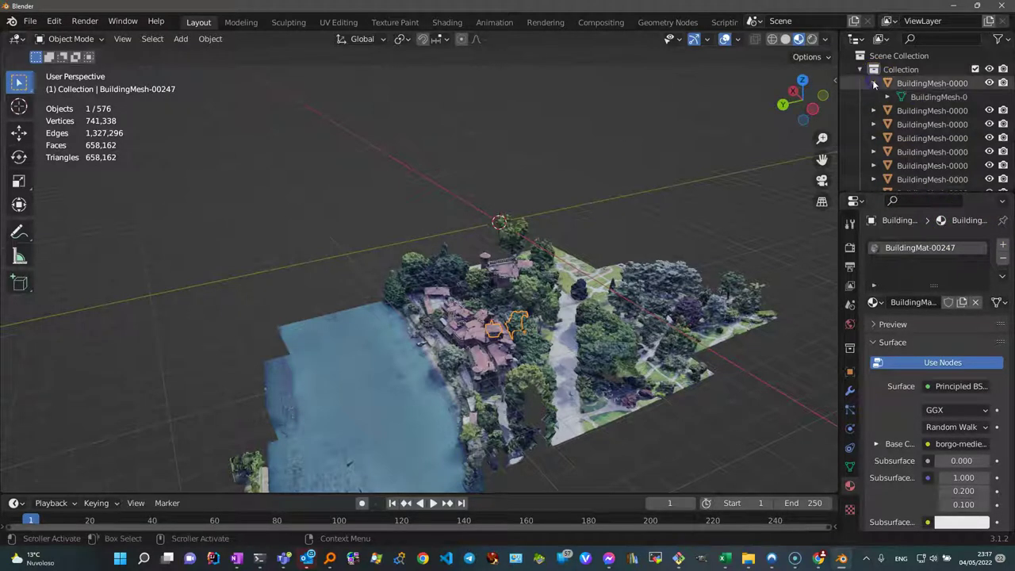
pyautogui.click(888, 97)
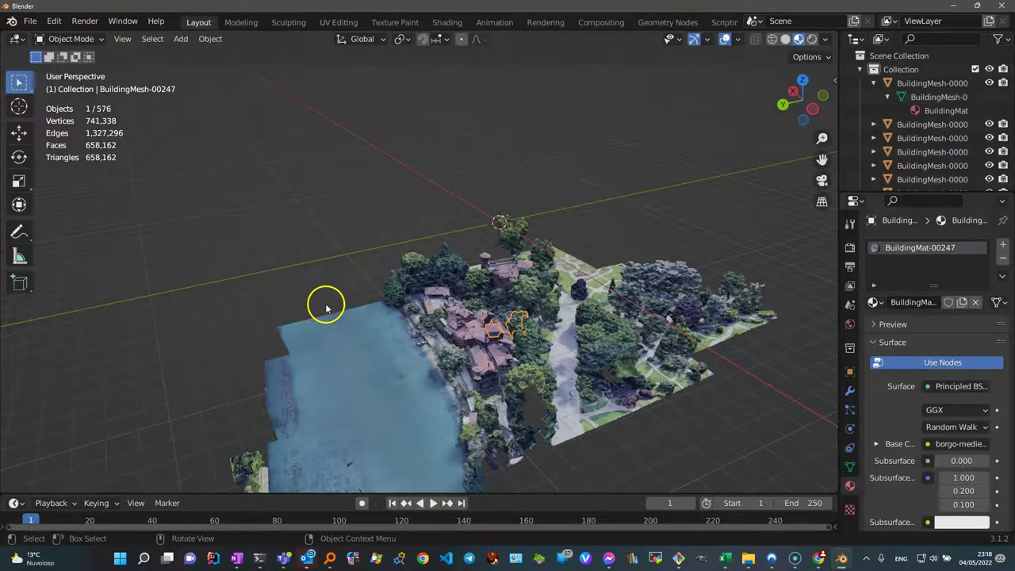
# Orbit down to a low side view of the textured castle, centring on its tower.
pyautogui.scroll(2, 526, 391)
pyautogui.scroll(-2, 526, 392)
pyautogui.moveTo(519, 389)
pyautogui.mouseDown(button='middle')
pyautogui.moveTo(474, 335)
pyautogui.moveTo(445, 360)
pyautogui.moveTo(526, 362)
pyautogui.moveTo(578, 397)
pyautogui.moveTo(529, 428)
pyautogui.moveTo(500, 426)
pyautogui.mouseUp(button='middle')
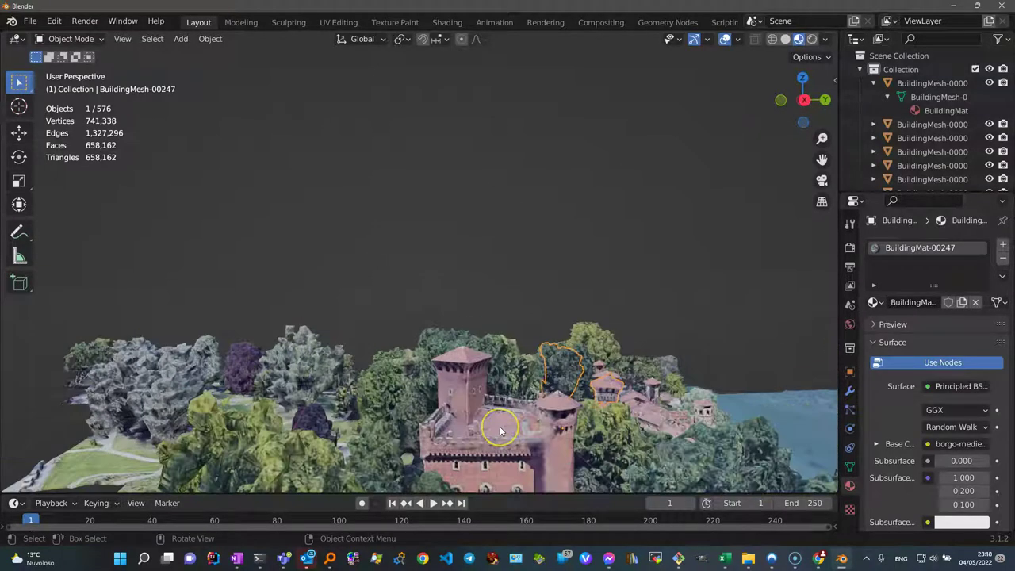
pyautogui.moveTo(431, 444)
pyautogui.mouseDown(button='middle')
pyautogui.moveTo(471, 442)
pyautogui.moveTo(380, 444)
pyautogui.mouseUp(button='middle')
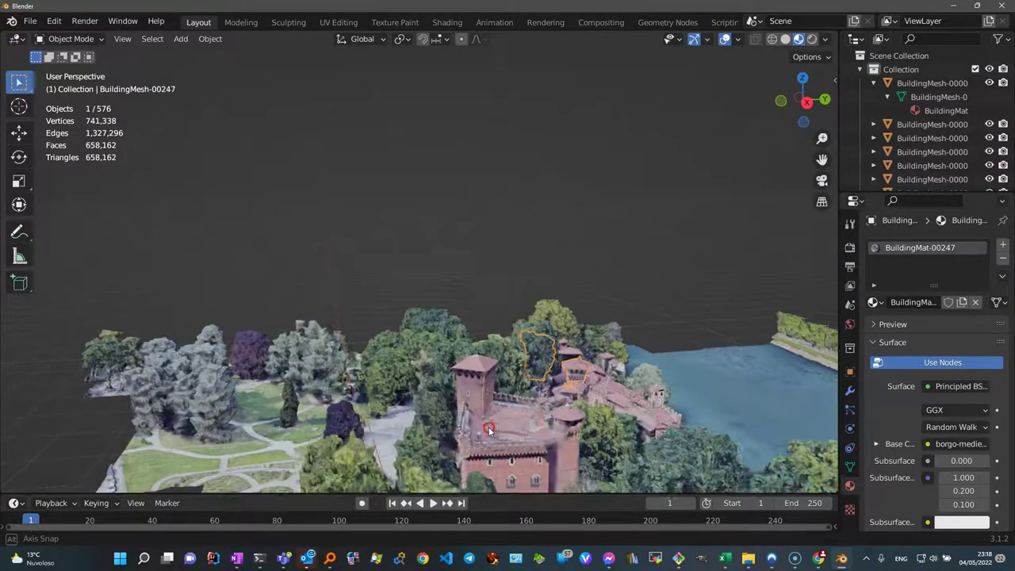